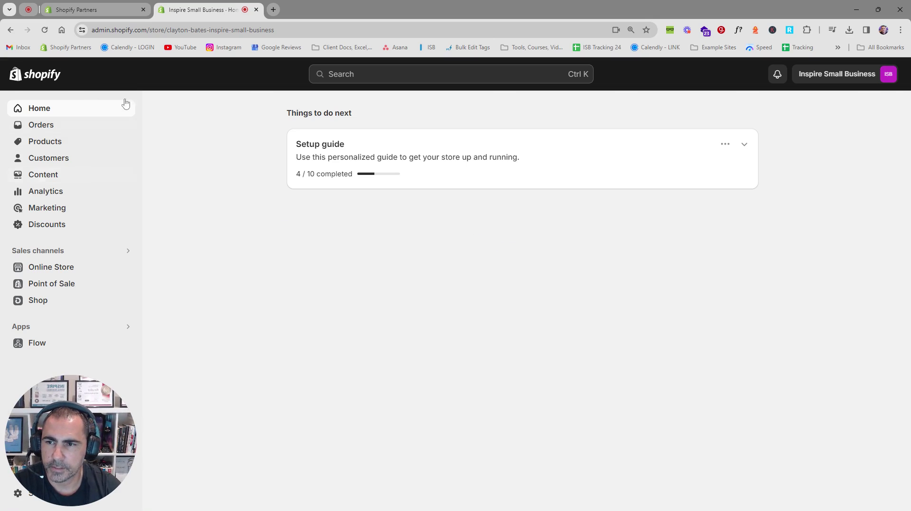
Open the Products list showing the gift card and four T-shirt products
{"action": "left_click", "coordinate": [48, 149]}
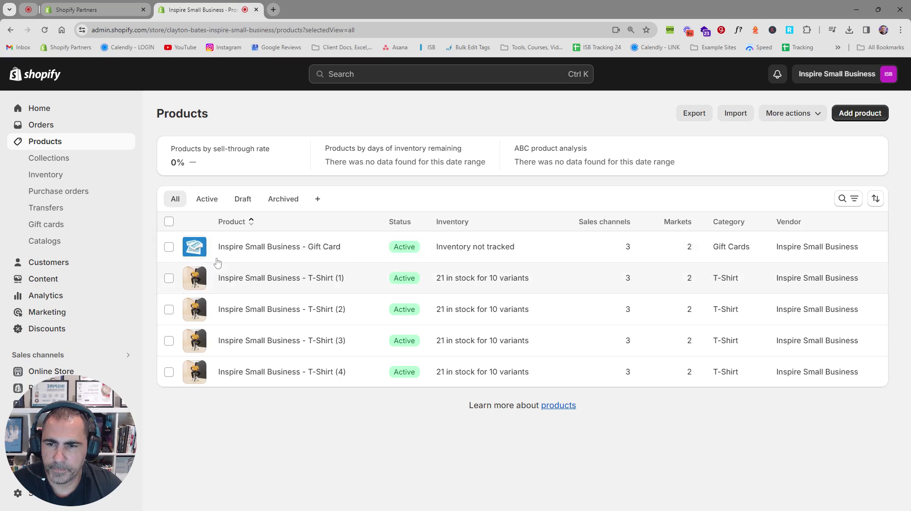
Tick several products and toggle select-all, ending with nothing selected
{"action": "left_click", "coordinate": [169, 248]}
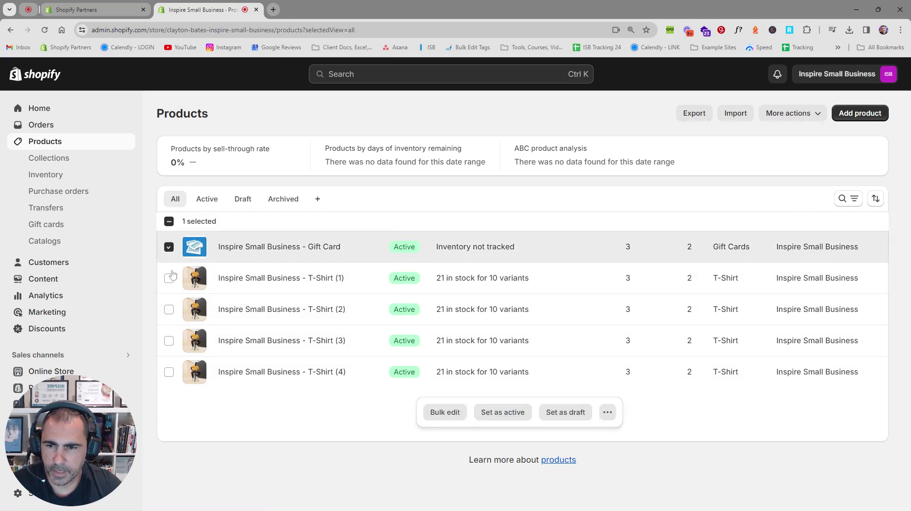
{"action": "left_click", "coordinate": [169, 309]}
{"action": "left_click", "coordinate": [169, 340]}
{"action": "left_click", "coordinate": [169, 373]}
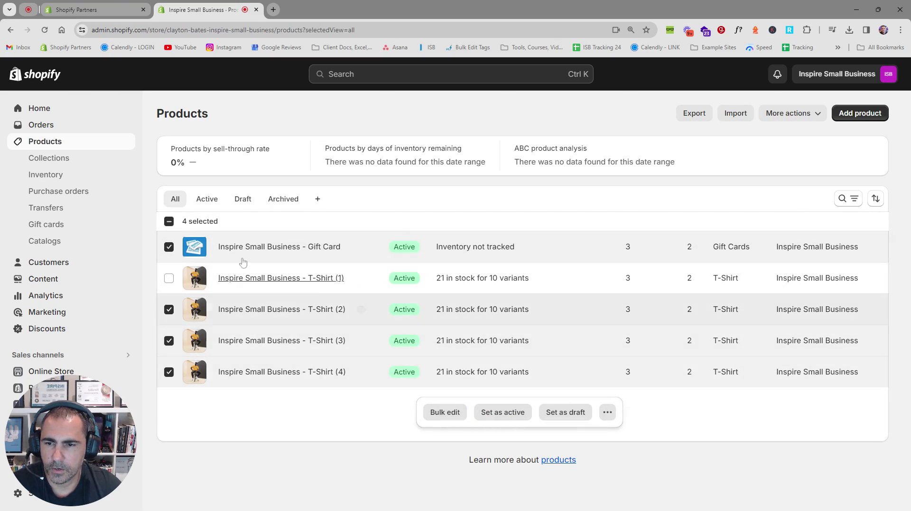
{"action": "left_click", "coordinate": [170, 222]}
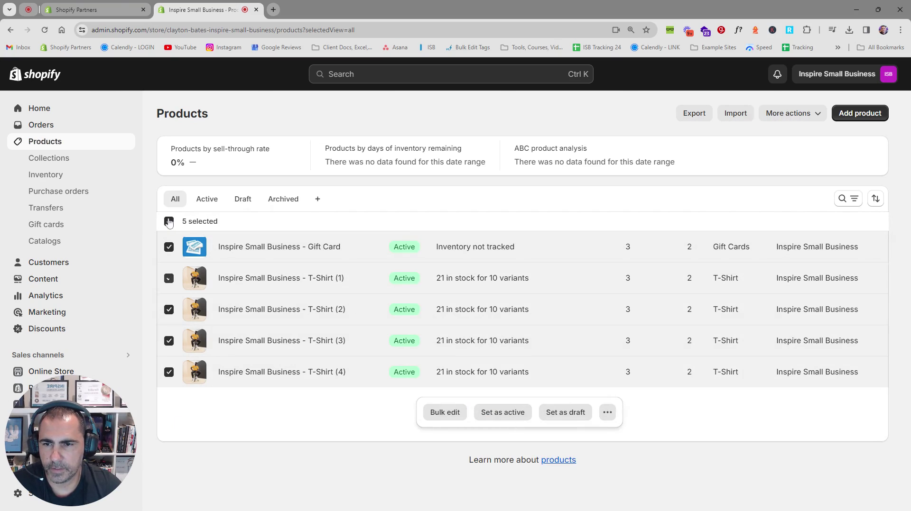
{"action": "left_click", "coordinate": [169, 222]}
{"action": "left_click", "coordinate": [168, 222]}
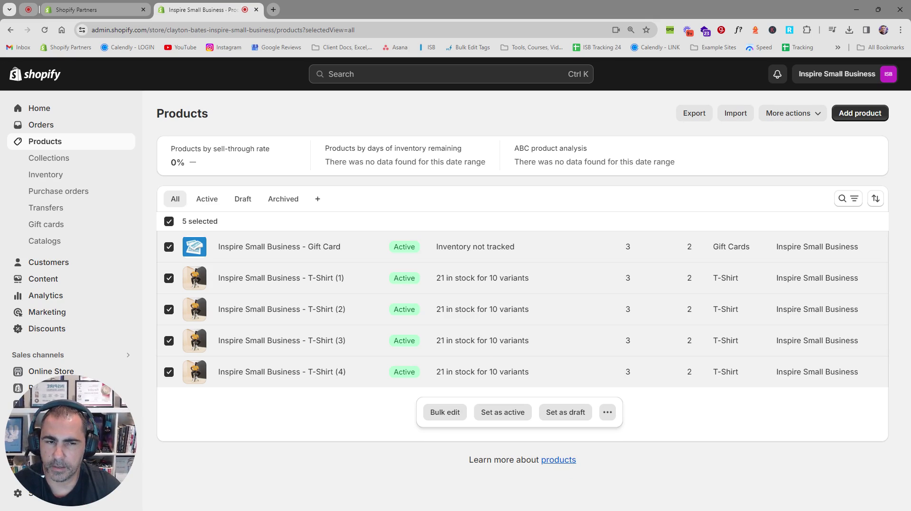
{"action": "left_click", "coordinate": [169, 221]}
Filter the list to Status is Active, select all five, and open them in Bulk edit
{"action": "left_click", "coordinate": [848, 199]}
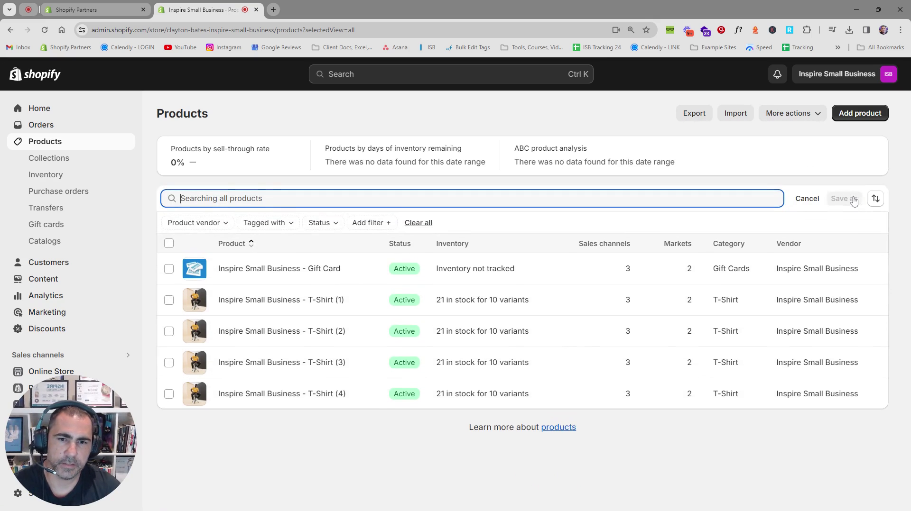
{"action": "left_click", "coordinate": [290, 224]}
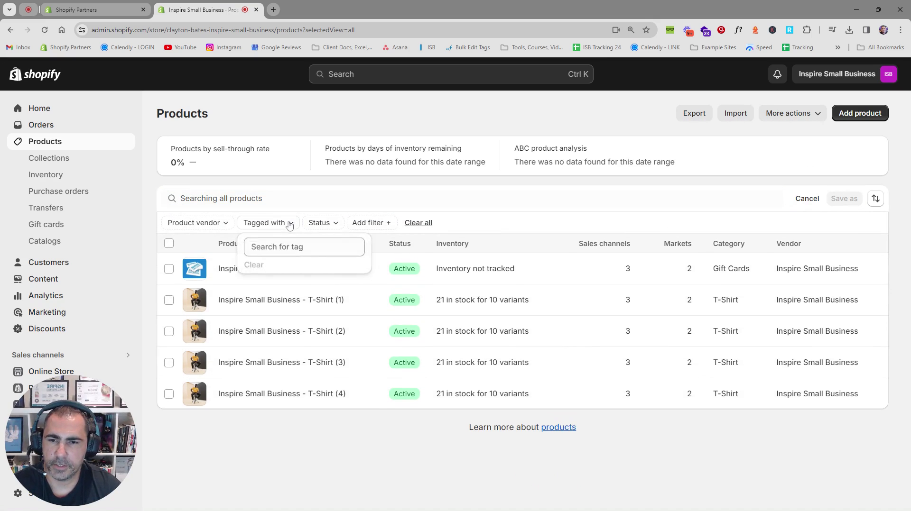
{"action": "left_click", "coordinate": [328, 224]}
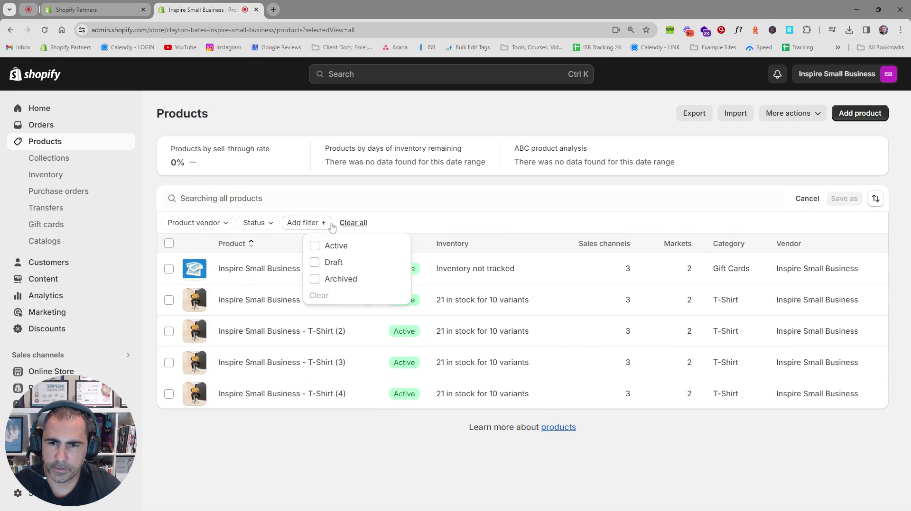
{"action": "left_click", "coordinate": [321, 248]}
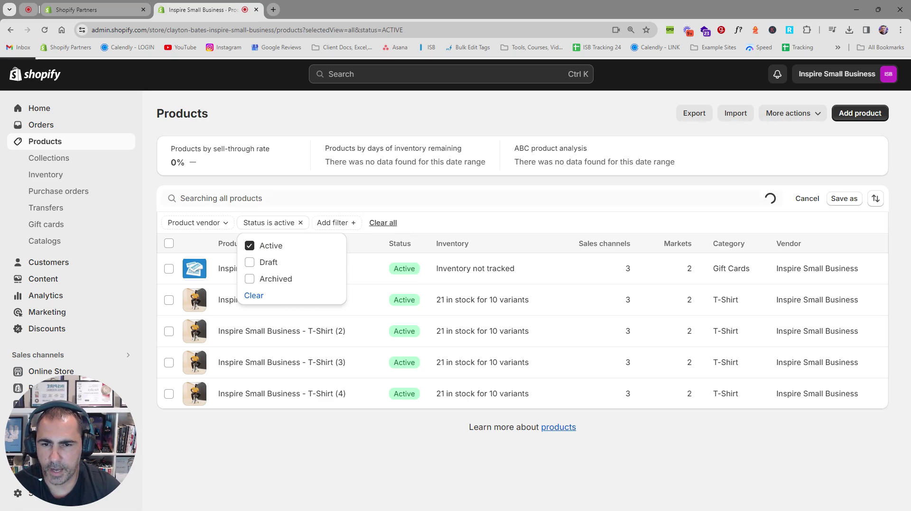
{"action": "left_click", "coordinate": [372, 191]}
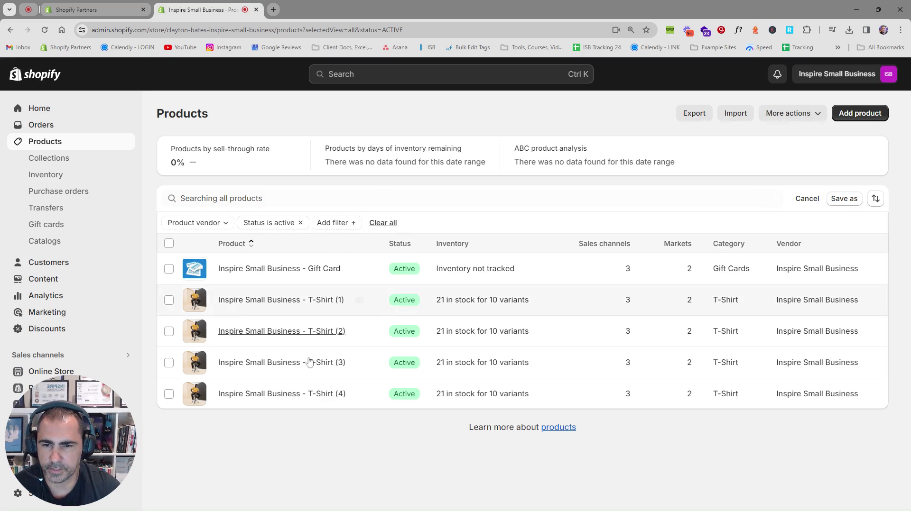
{"action": "left_click", "coordinate": [169, 244]}
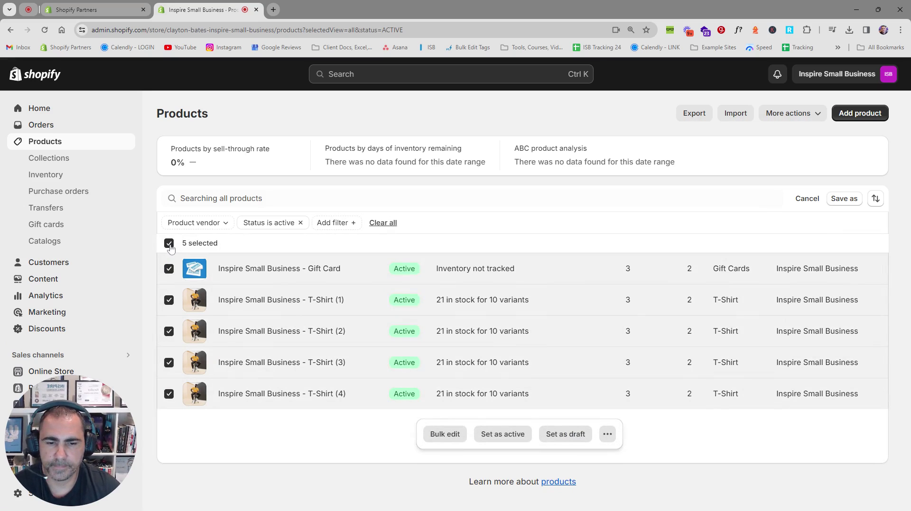
{"action": "left_click", "coordinate": [441, 436]}
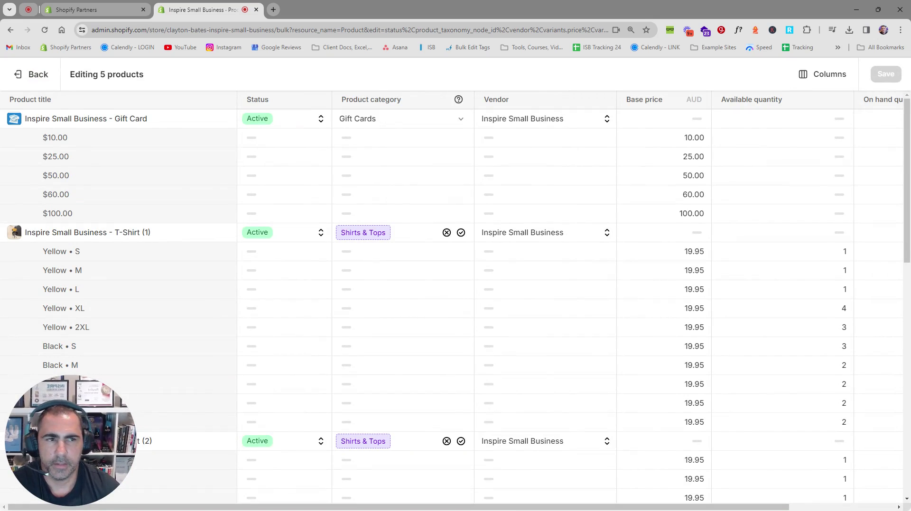
Open the Columns field checklist in the bulk editor
{"action": "left_click", "coordinate": [824, 76]}
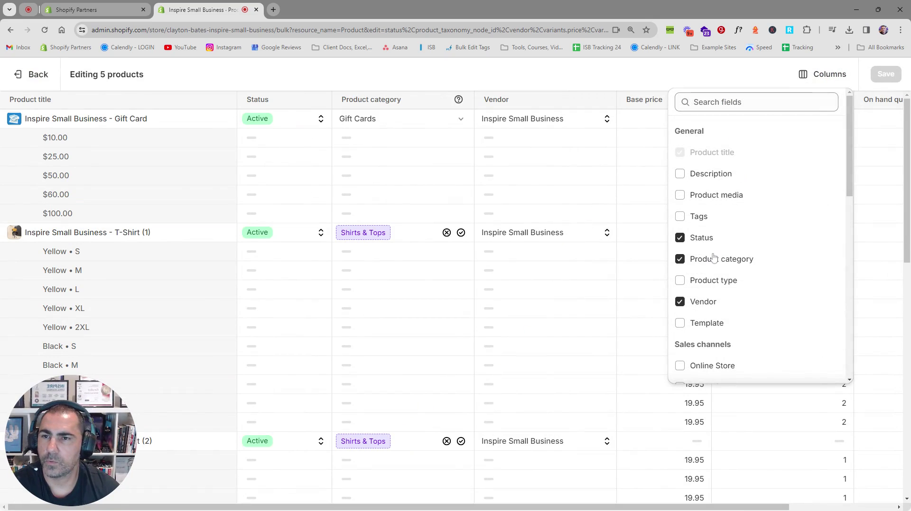
Tick Description to add a Description column for the five products
{"action": "left_click", "coordinate": [706, 176]}
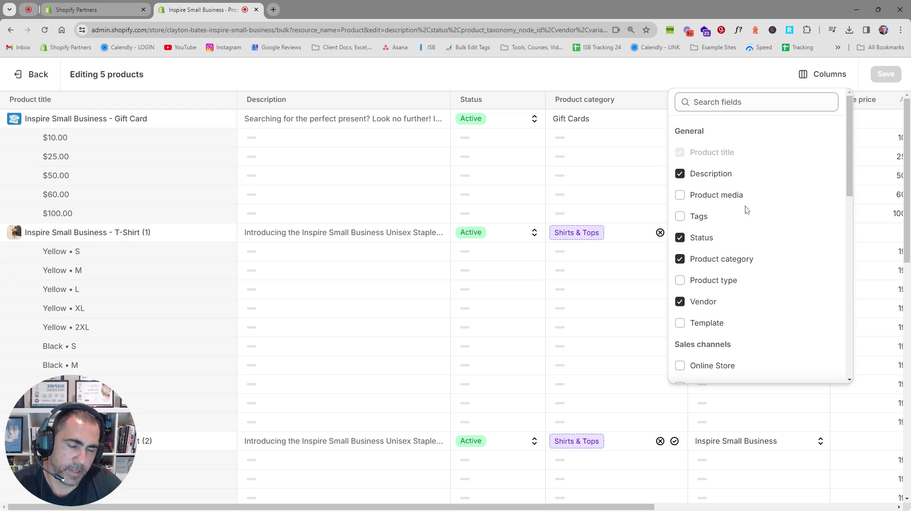
Untick Status, Product category, Vendor, Base price and Inventory quantity, then close the column list
{"action": "scroll", "coordinate": [746, 218], "scroll_direction": "down", "scroll_amount": 8}
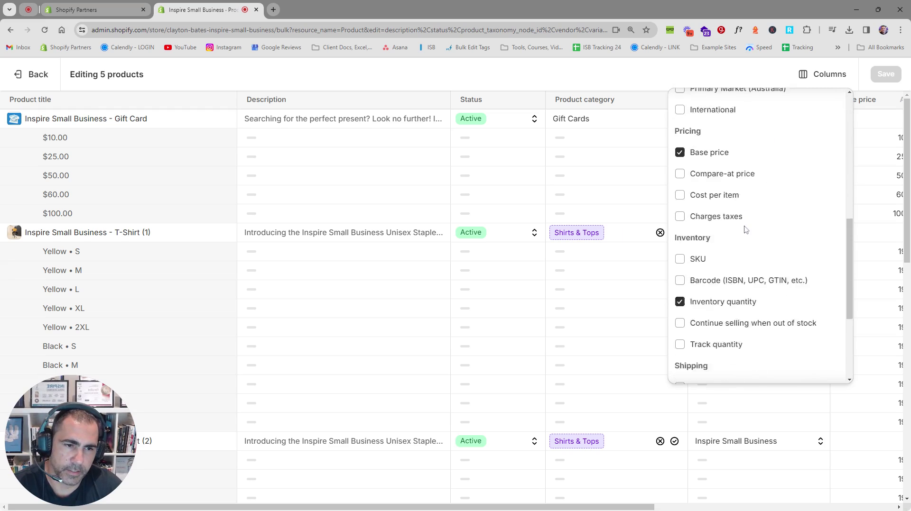
{"action": "scroll", "coordinate": [746, 230], "scroll_direction": "down", "scroll_amount": 4}
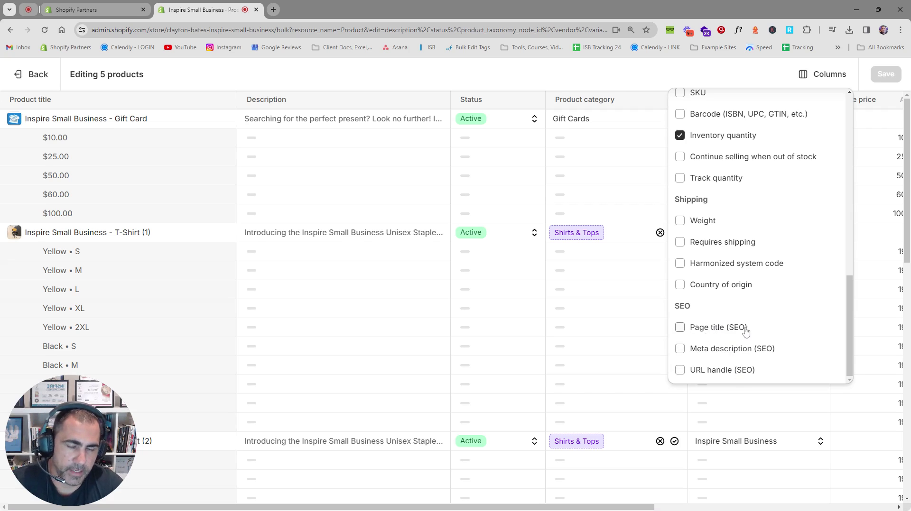
{"action": "scroll", "coordinate": [745, 327], "scroll_direction": "up", "scroll_amount": 7}
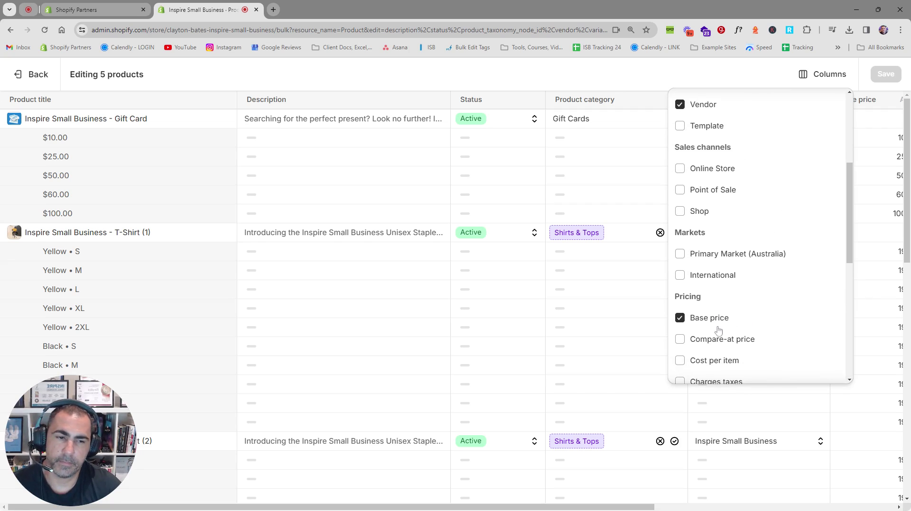
{"action": "scroll", "coordinate": [721, 325], "scroll_direction": "down", "scroll_amount": 1}
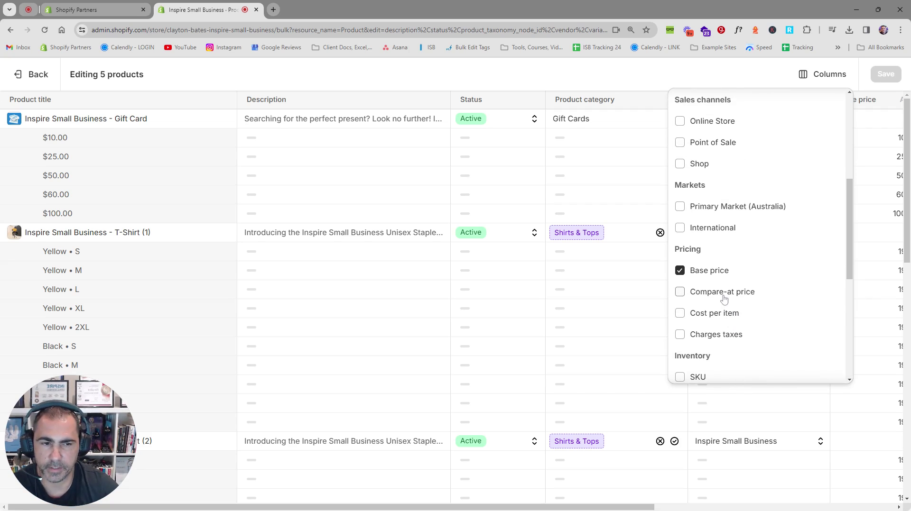
{"action": "scroll", "coordinate": [721, 278], "scroll_direction": "up", "scroll_amount": 5}
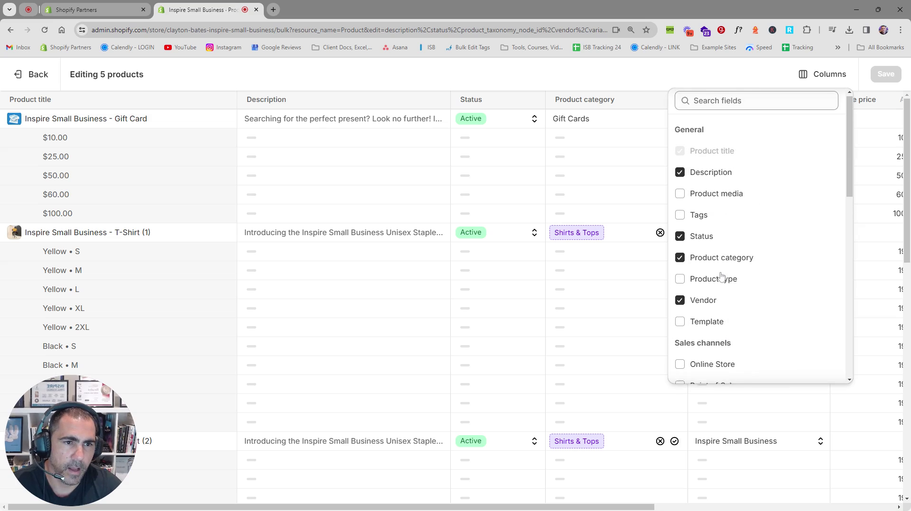
{"action": "left_click", "coordinate": [699, 239]}
{"action": "left_click", "coordinate": [702, 259]}
{"action": "scroll", "coordinate": [702, 261], "scroll_direction": "down", "scroll_amount": 1}
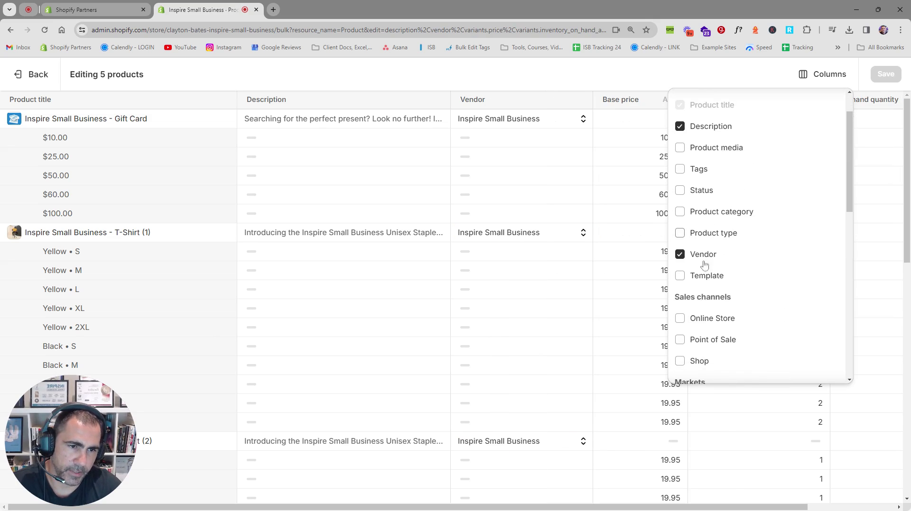
{"action": "left_click", "coordinate": [701, 256]}
{"action": "scroll", "coordinate": [704, 325], "scroll_direction": "down", "scroll_amount": 5}
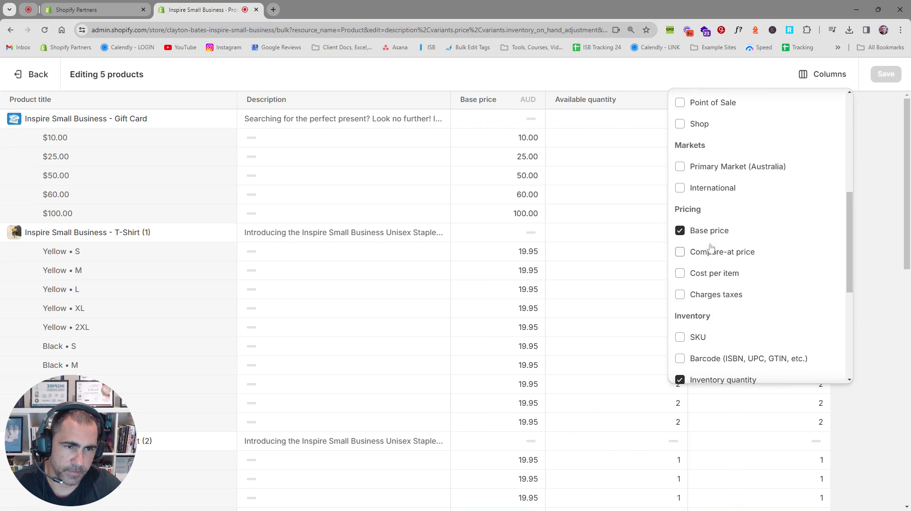
{"action": "left_click", "coordinate": [710, 231]}
{"action": "scroll", "coordinate": [715, 308], "scroll_direction": "down", "scroll_amount": 2}
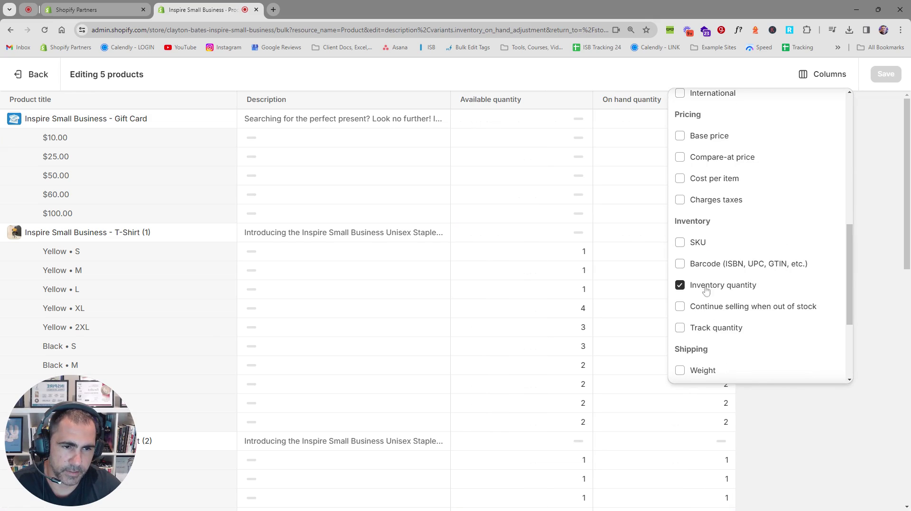
{"action": "left_click", "coordinate": [710, 286]}
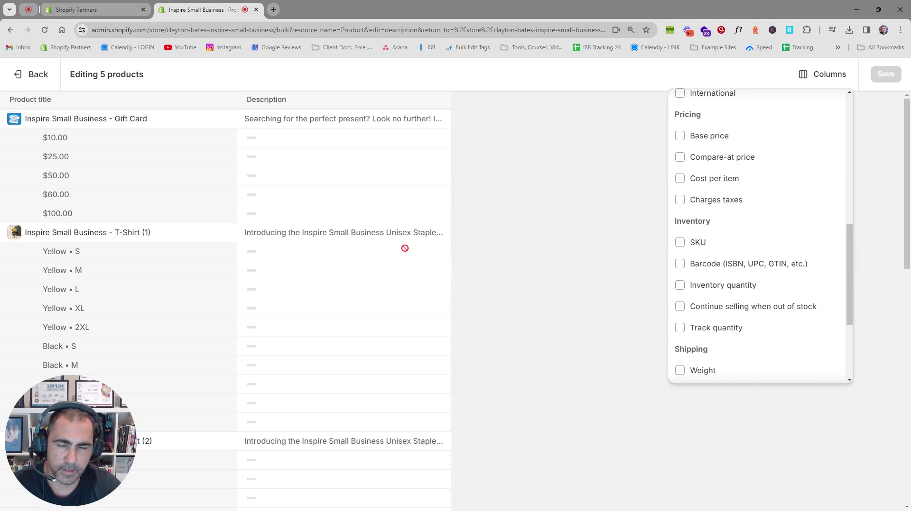
{"action": "left_click", "coordinate": [515, 179]}
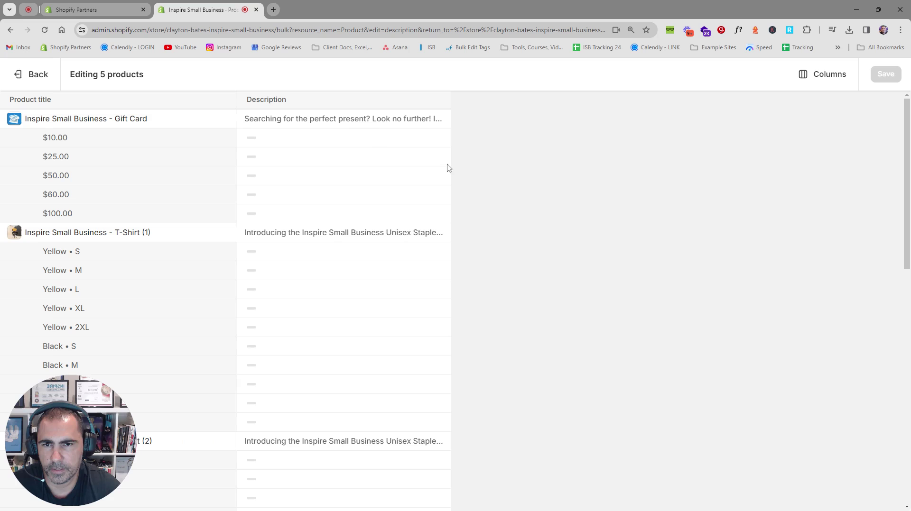
Open the Gift Card's description for editing, select its text, and close the editor keeping changes
{"action": "left_click", "coordinate": [334, 119]}
{"action": "key", "text": "Return"}
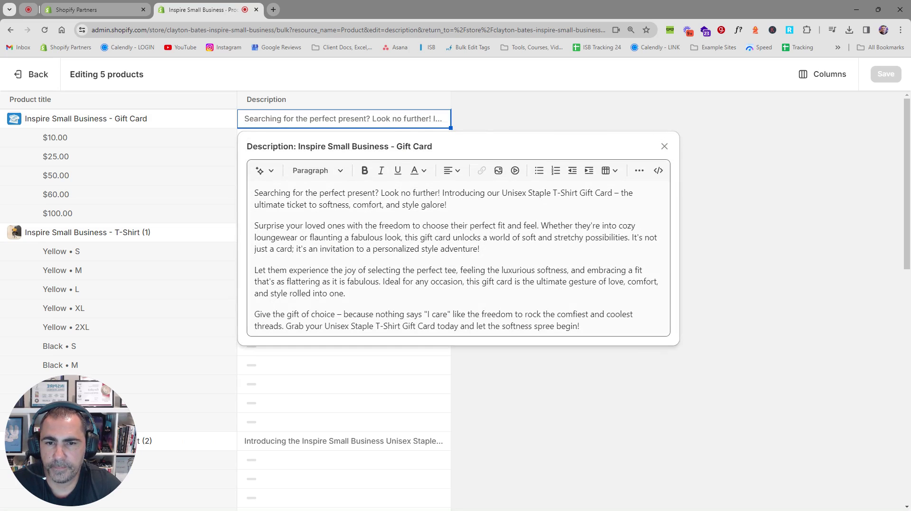
{"action": "key", "text": "ctrl+shift+Up"}
{"action": "key", "text": "ctrl+shift+Up"}
{"action": "key", "text": "ctrl+shift+Up"}
{"action": "key", "text": "ctrl+shift+Up"}
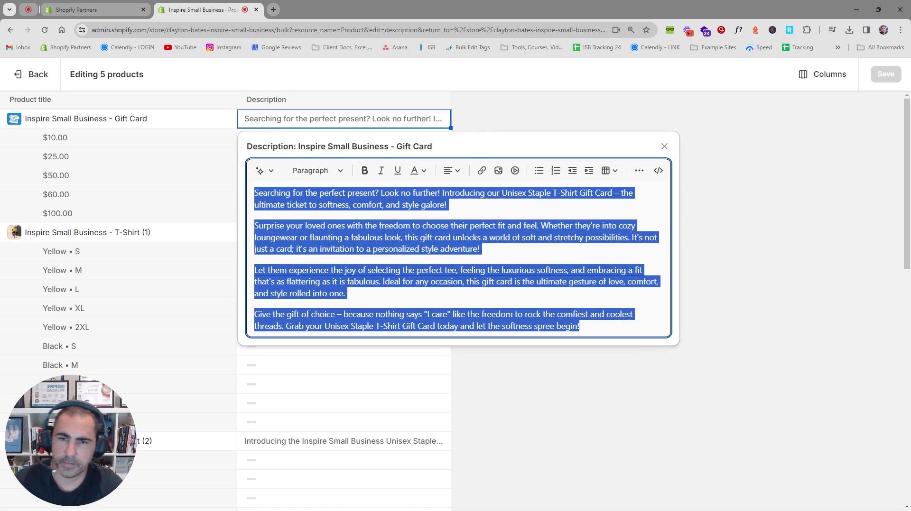
{"action": "left_click", "coordinate": [363, 237]}
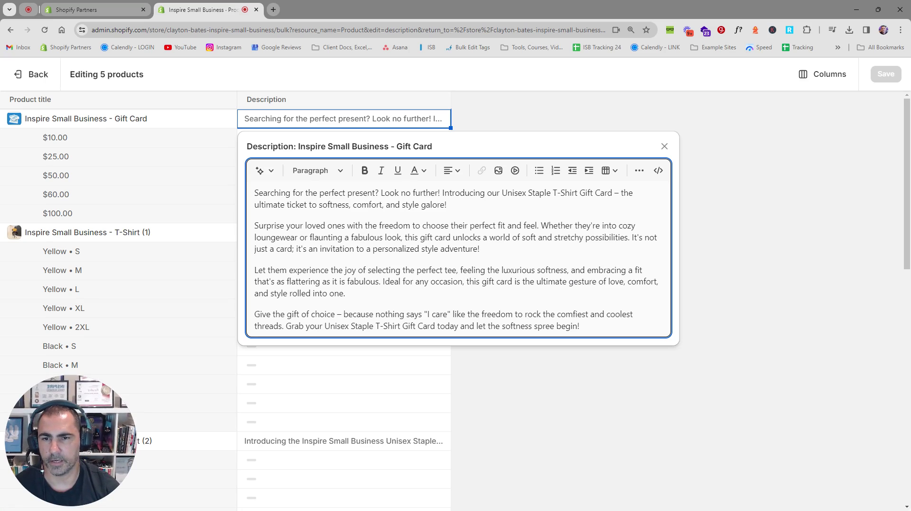
{"action": "left_click_drag", "start_coordinate": [579, 326], "coordinate": [255, 314]}
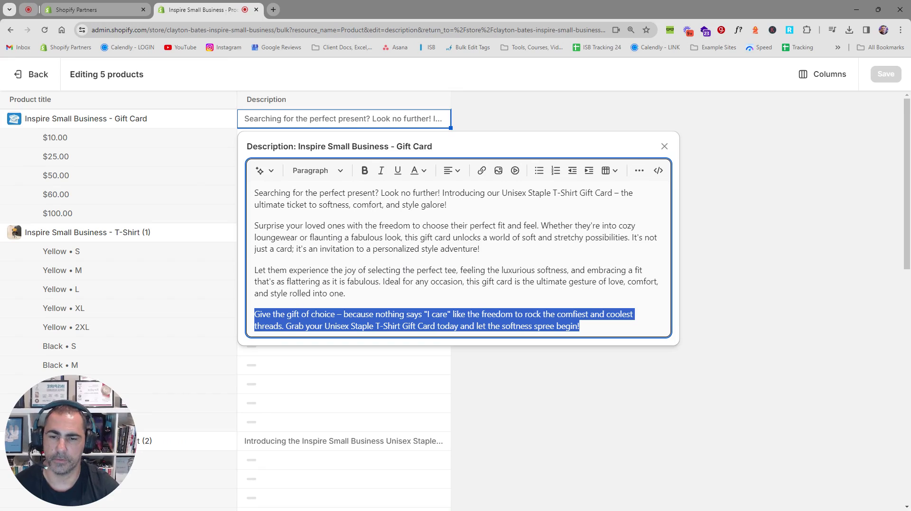
{"action": "left_click", "coordinate": [491, 108]}
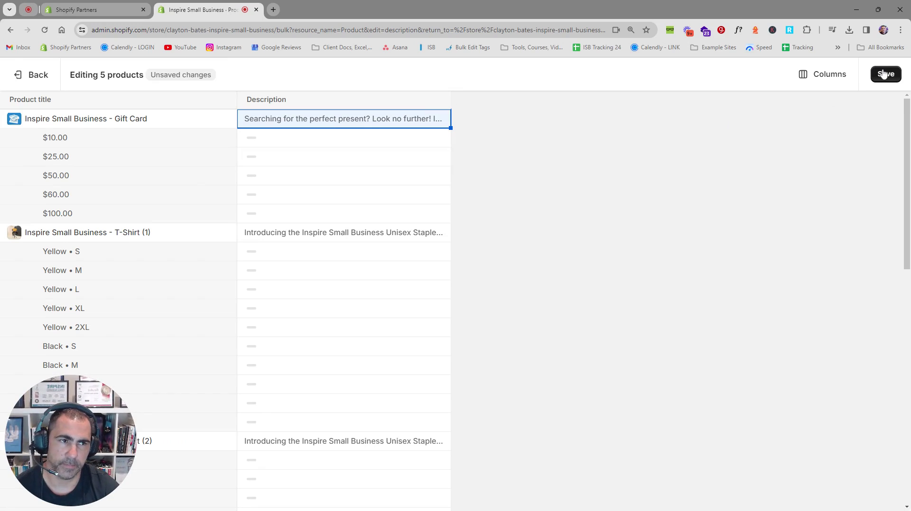
Scroll through the products and select the T-Shirt (1) description cell
{"action": "scroll", "coordinate": [548, 218], "scroll_direction": "down", "scroll_amount": 12}
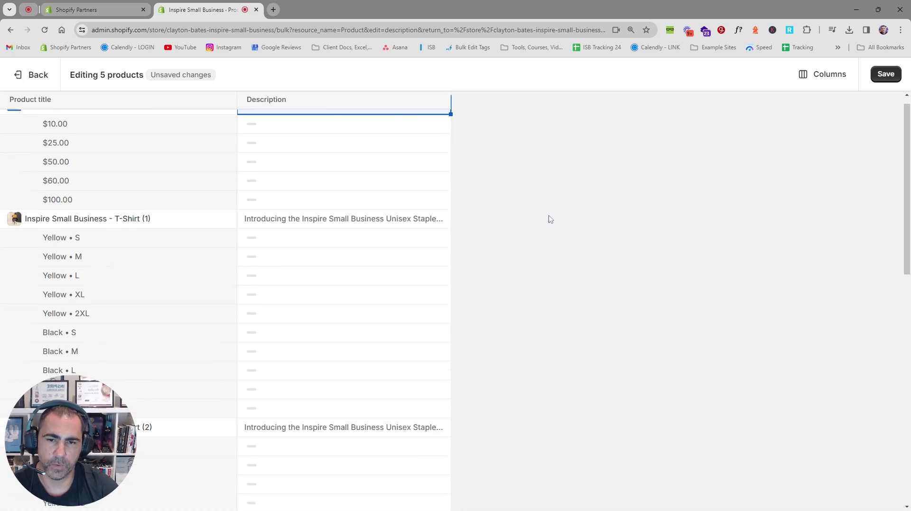
{"action": "scroll", "coordinate": [550, 219], "scroll_direction": "up", "scroll_amount": 12}
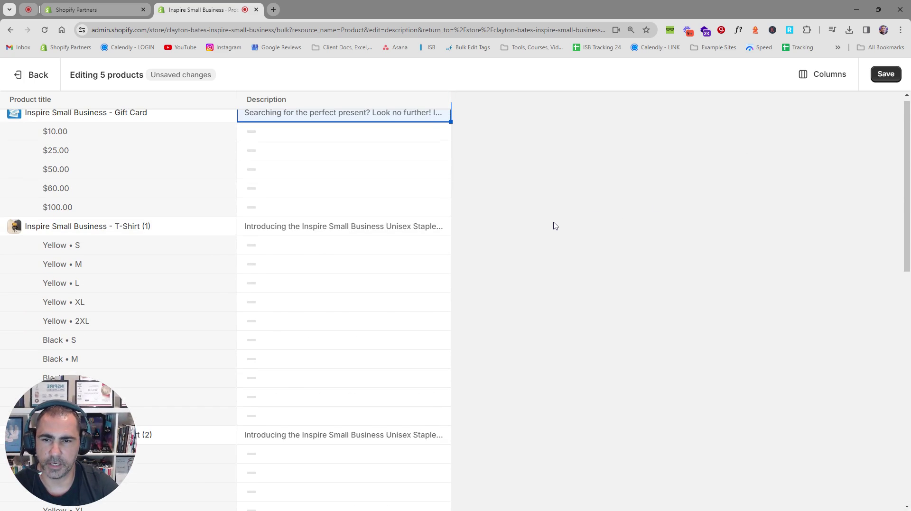
{"action": "scroll", "coordinate": [553, 226], "scroll_direction": "down", "scroll_amount": 1}
{"action": "scroll", "coordinate": [697, 203], "scroll_direction": "up", "scroll_amount": 1}
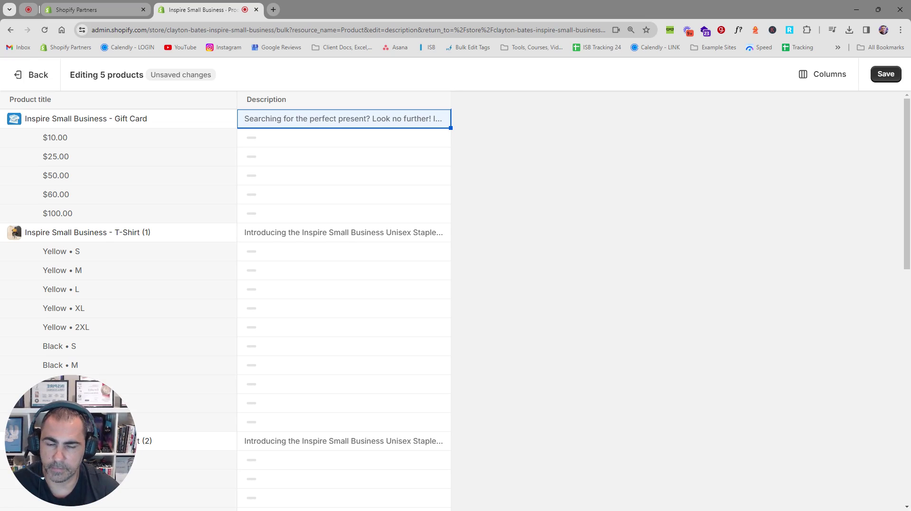
{"action": "left_click", "coordinate": [362, 235]}
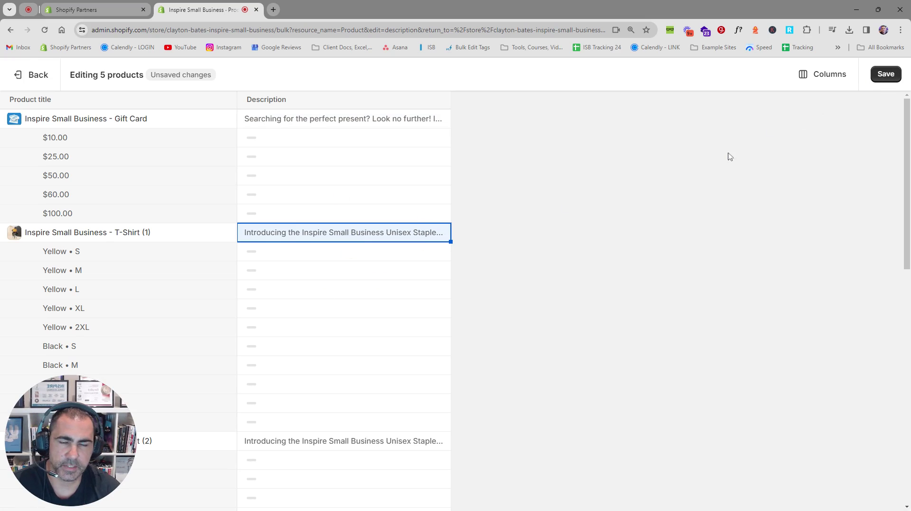
Replace the Description column with Tags and Status columns, then open the gift card's status choices
{"action": "left_click", "coordinate": [834, 74]}
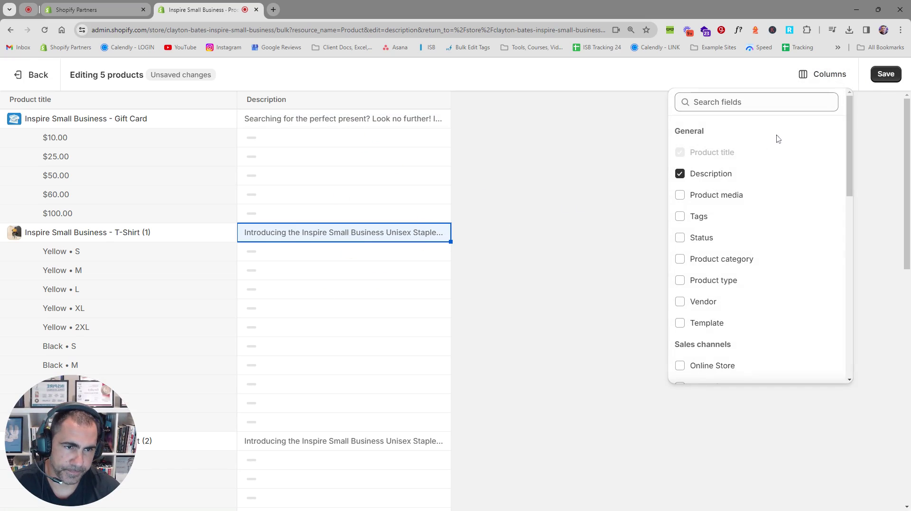
{"action": "left_click", "coordinate": [696, 176]}
{"action": "left_click", "coordinate": [697, 218]}
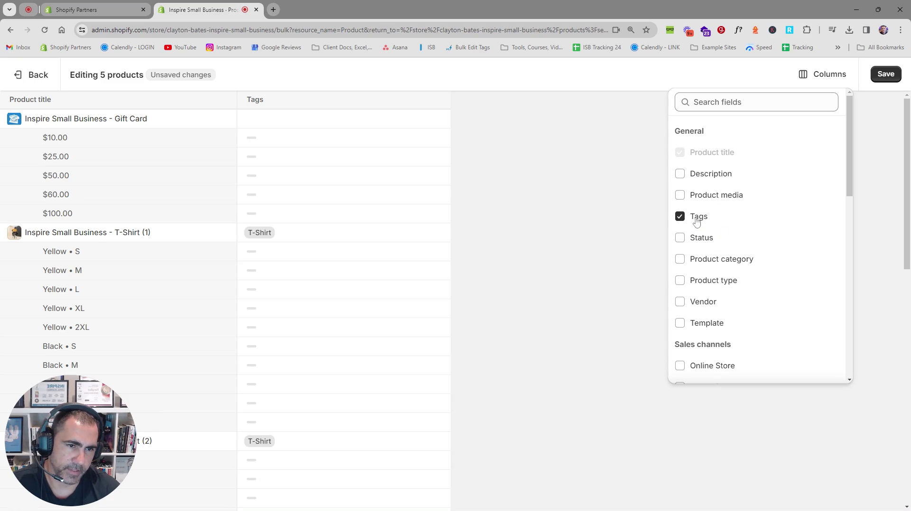
{"action": "left_click", "coordinate": [701, 240]}
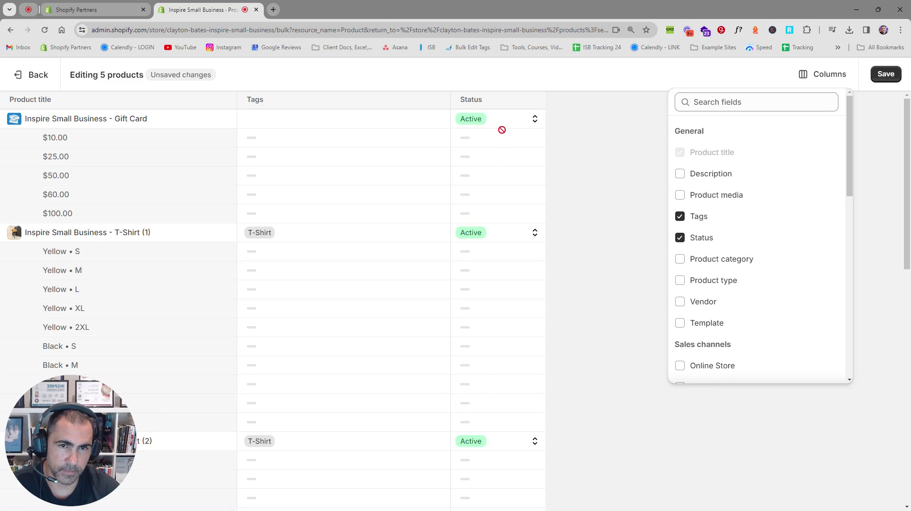
{"action": "left_click", "coordinate": [635, 236]}
{"action": "left_click", "coordinate": [525, 126]}
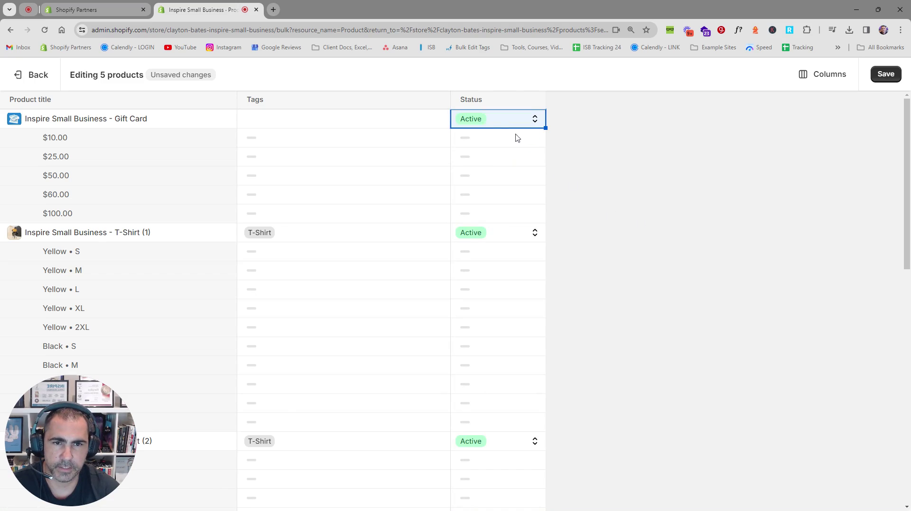
{"action": "left_click", "coordinate": [537, 121]}
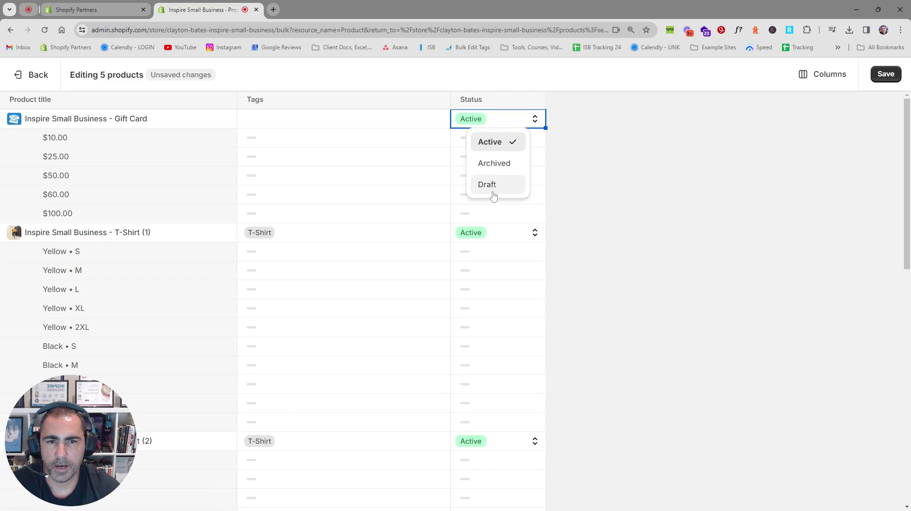
Leave the gift card Active, then add and remove the 'Tags' and 'T-Shirt' tags on it
{"action": "left_click", "coordinate": [629, 146]}
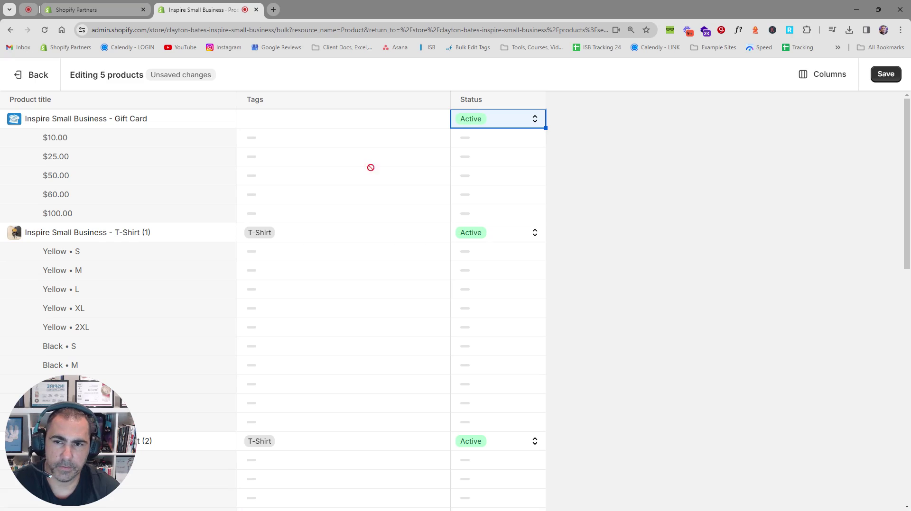
{"action": "left_click", "coordinate": [271, 126]}
{"action": "left_click", "coordinate": [272, 126]}
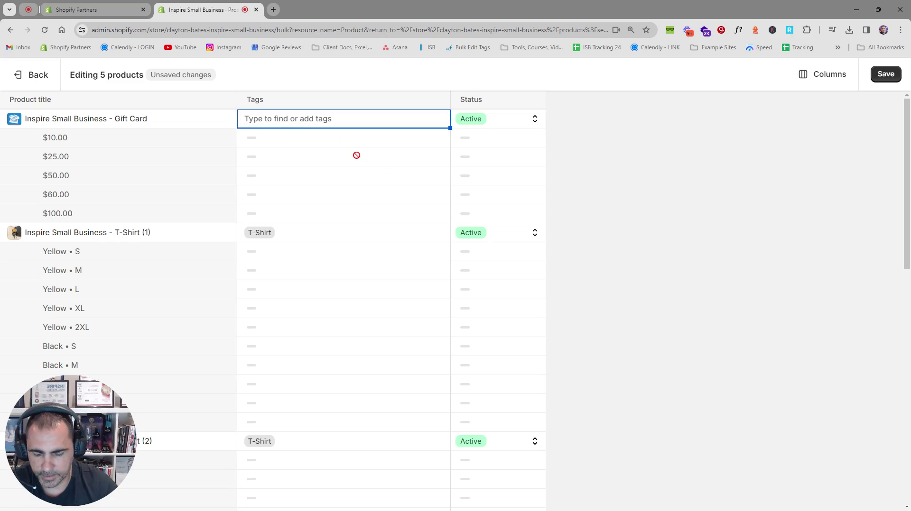
{"action": "type", "text": "Tags,"}
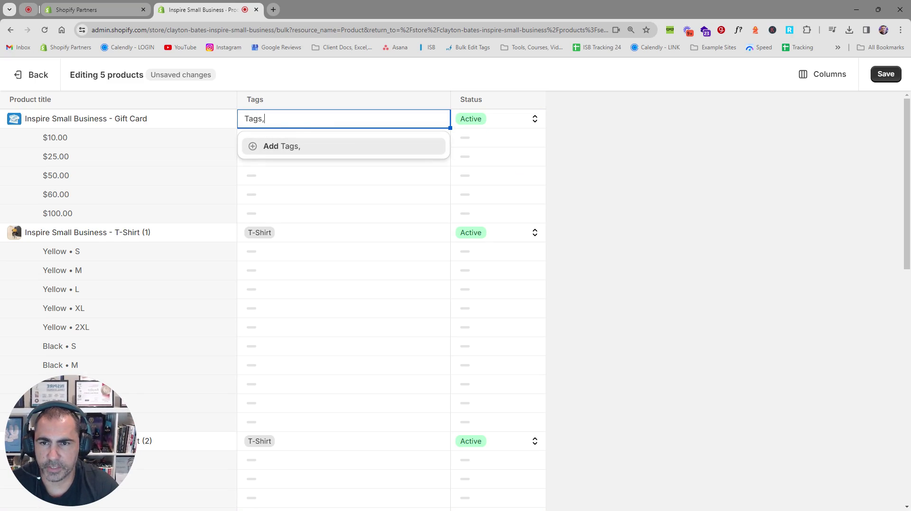
{"action": "key", "text": "BackSpace"}
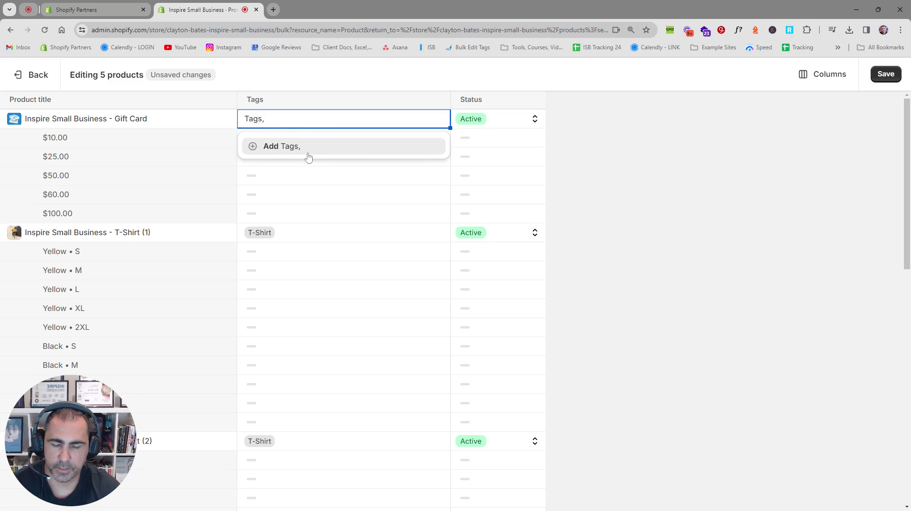
{"action": "left_click", "coordinate": [285, 148]}
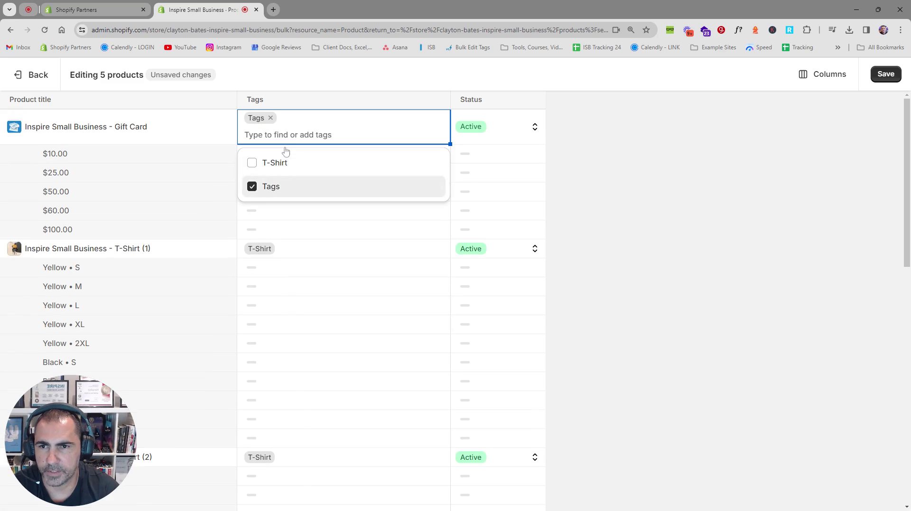
{"action": "left_click", "coordinate": [266, 166]}
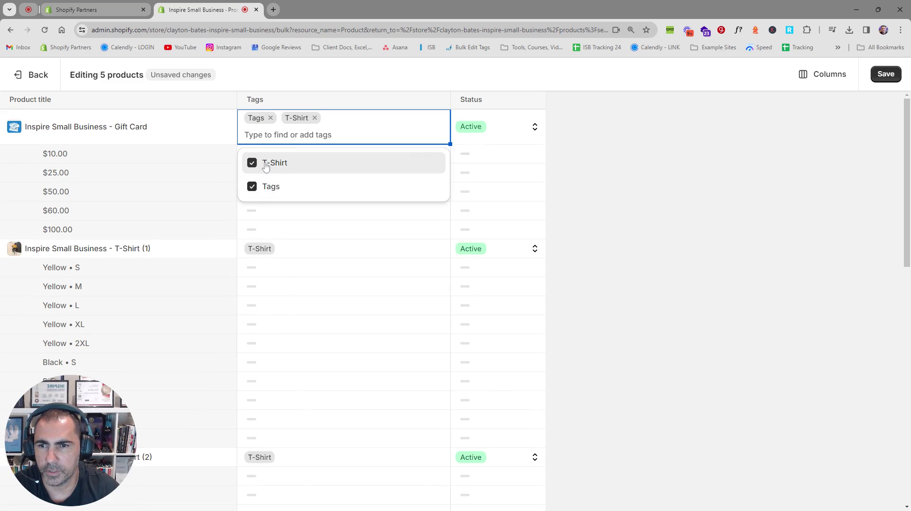
{"action": "left_click", "coordinate": [314, 117]}
{"action": "left_click", "coordinate": [270, 118]}
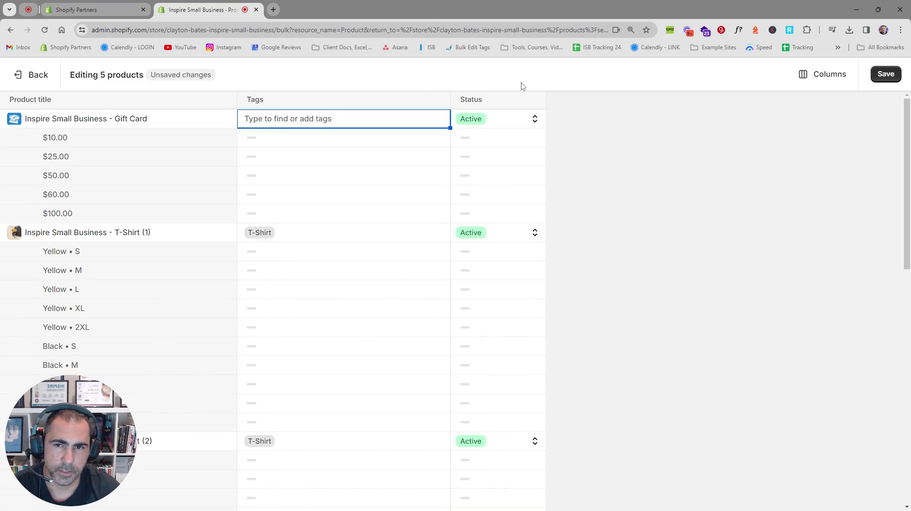
{"action": "left_click", "coordinate": [826, 76]}
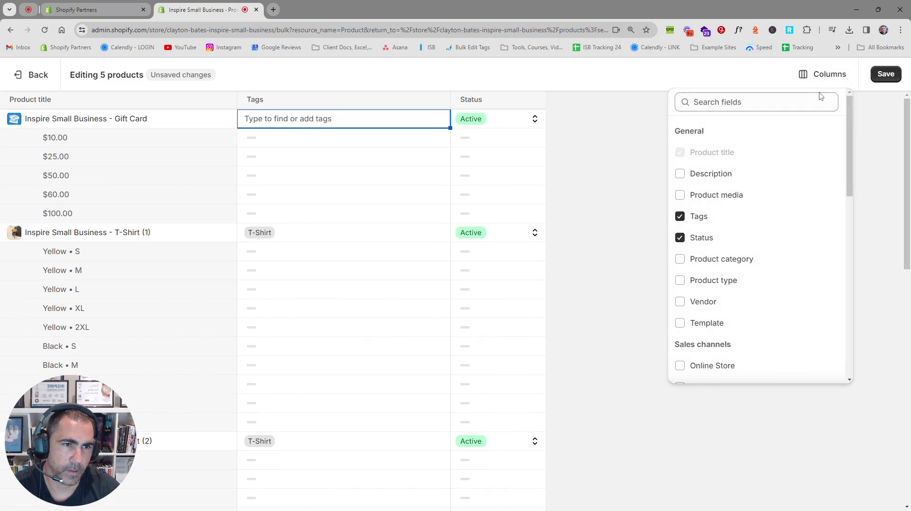
Swap the Status and Tags columns for Product type, Vendor and Template columns
{"action": "left_click", "coordinate": [700, 239]}
{"action": "left_click", "coordinate": [699, 218]}
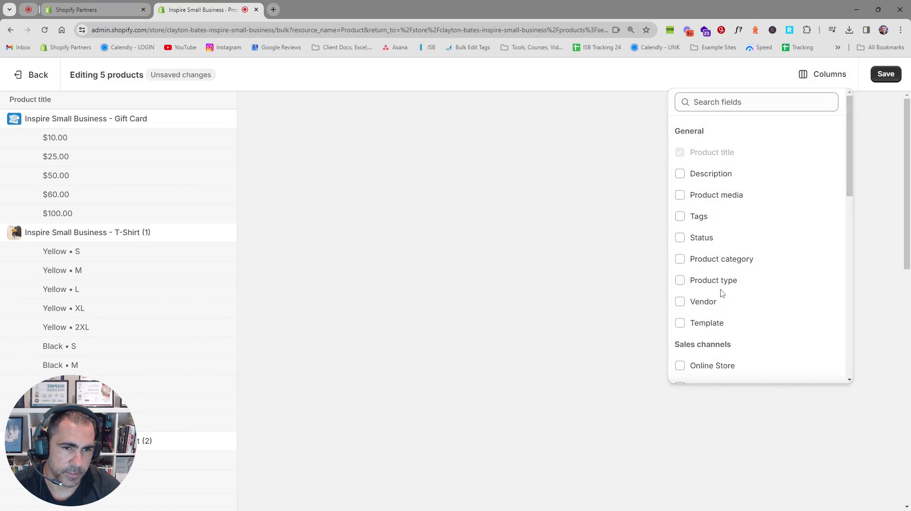
{"action": "left_click", "coordinate": [709, 284]}
{"action": "left_click", "coordinate": [704, 303]}
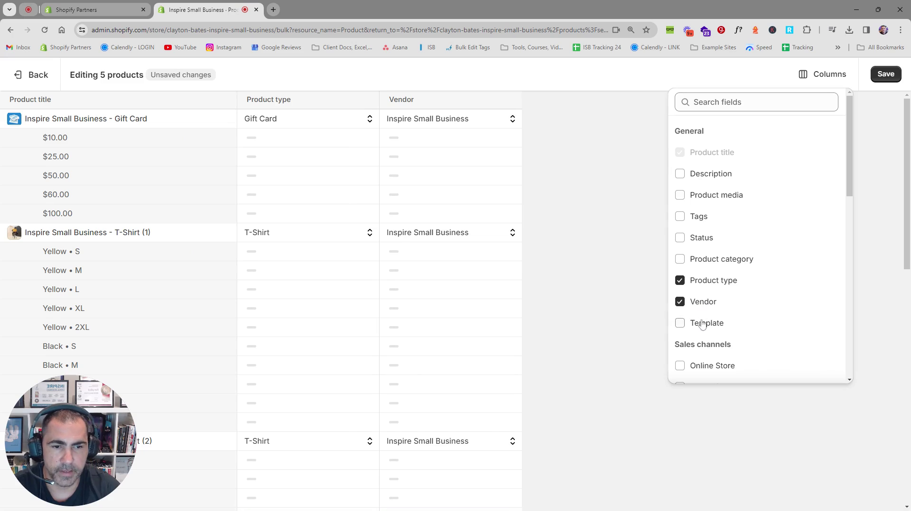
{"action": "left_click", "coordinate": [702, 326]}
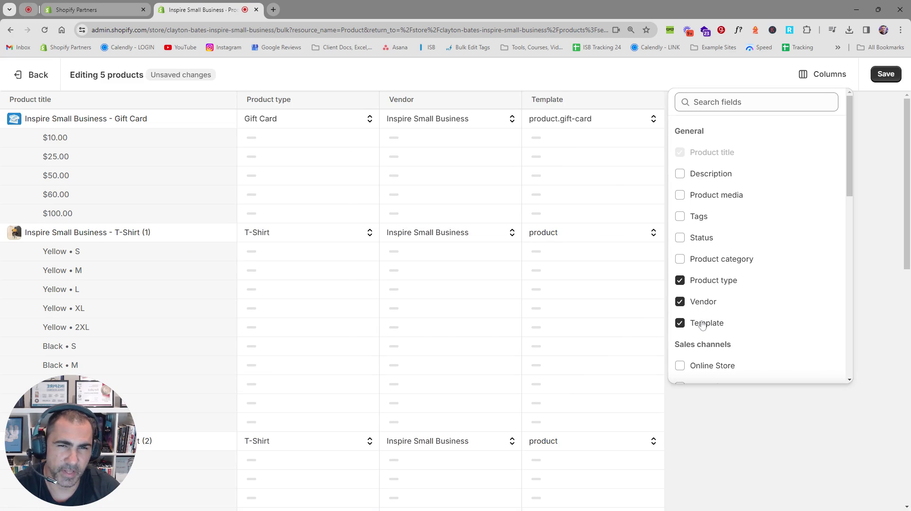
{"action": "left_click", "coordinate": [724, 430]}
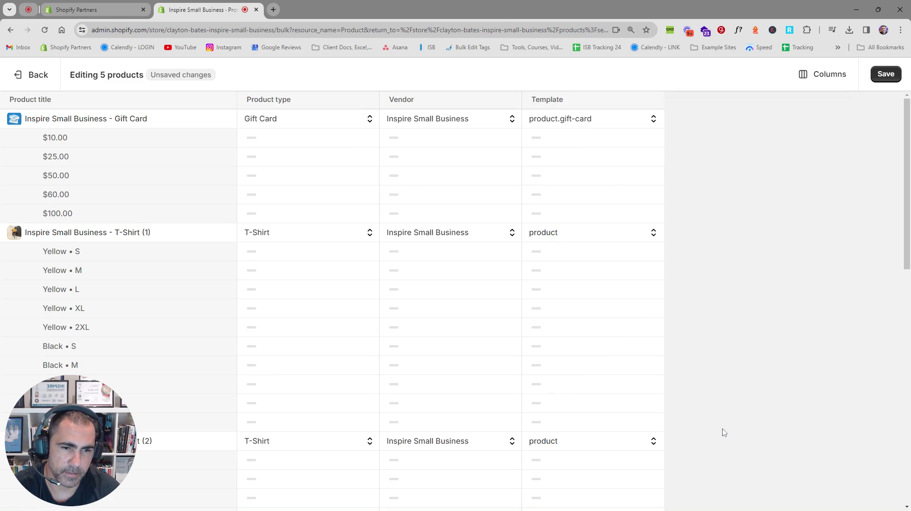
Change the T-Shirt (1) product type from 'T-Shirt' to 'T-Shirts' and select the value
{"action": "left_click", "coordinate": [291, 120]}
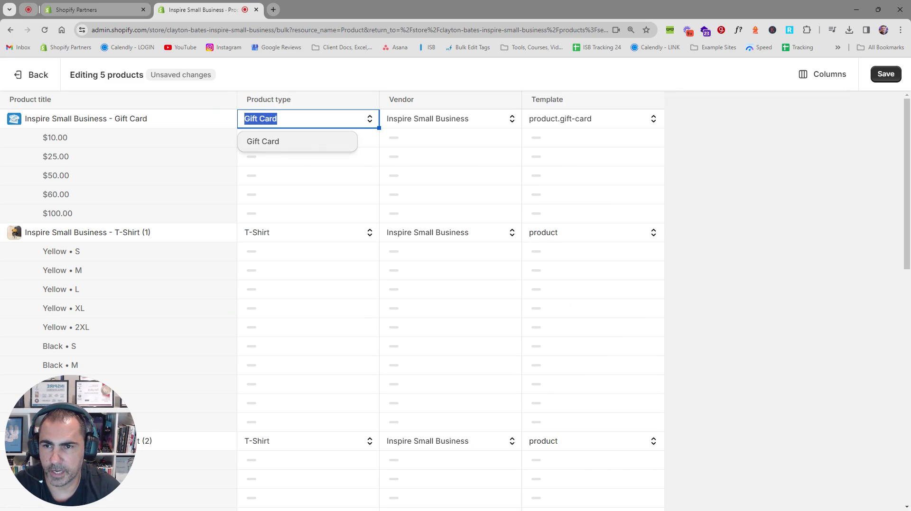
{"action": "left_click", "coordinate": [283, 233]}
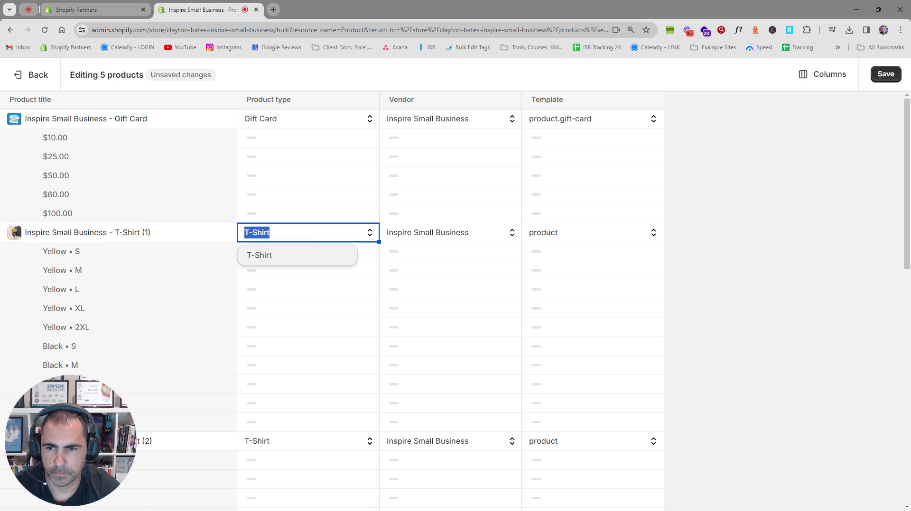
{"action": "left_click", "coordinate": [269, 232]}
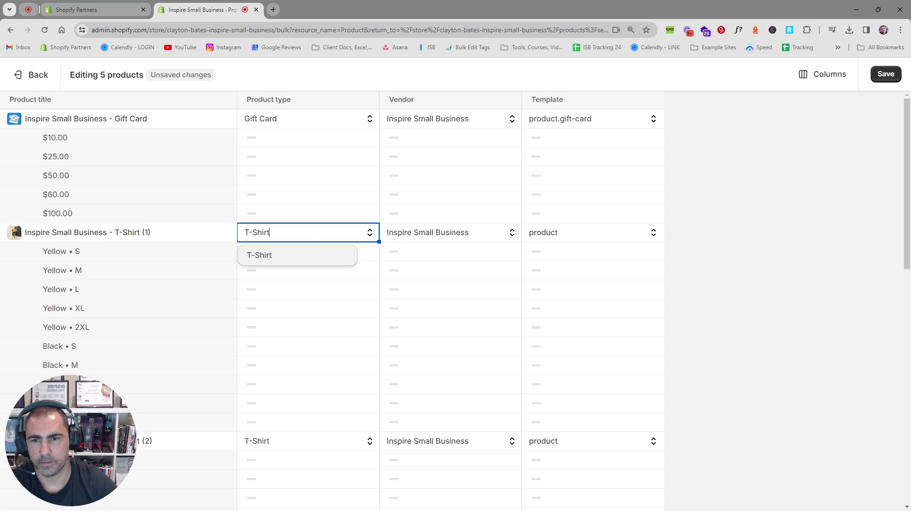
{"action": "triple_click", "coordinate": [269, 232]}
{"action": "left_click", "coordinate": [269, 232]}
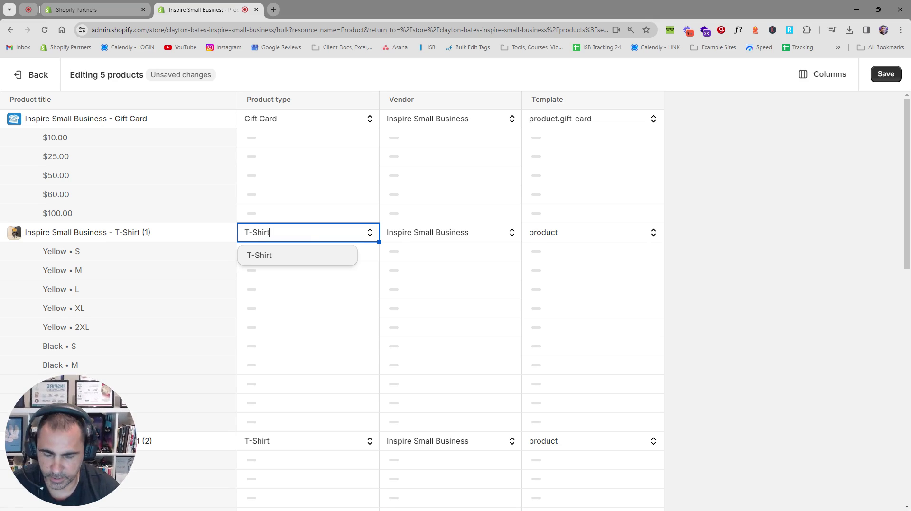
{"action": "type", "text": "s"}
{"action": "left_click", "coordinate": [293, 237]}
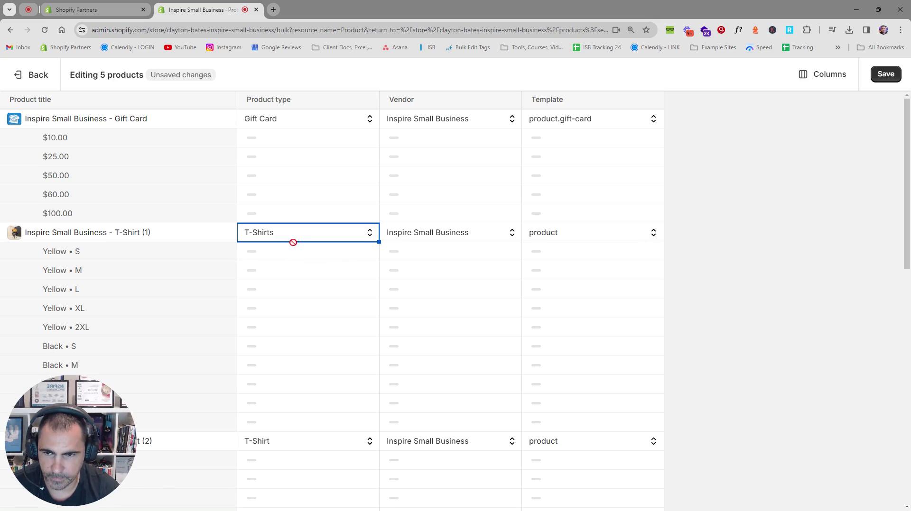
{"action": "triple_click", "coordinate": [293, 237]}
{"action": "key", "text": "ctrl+c"}
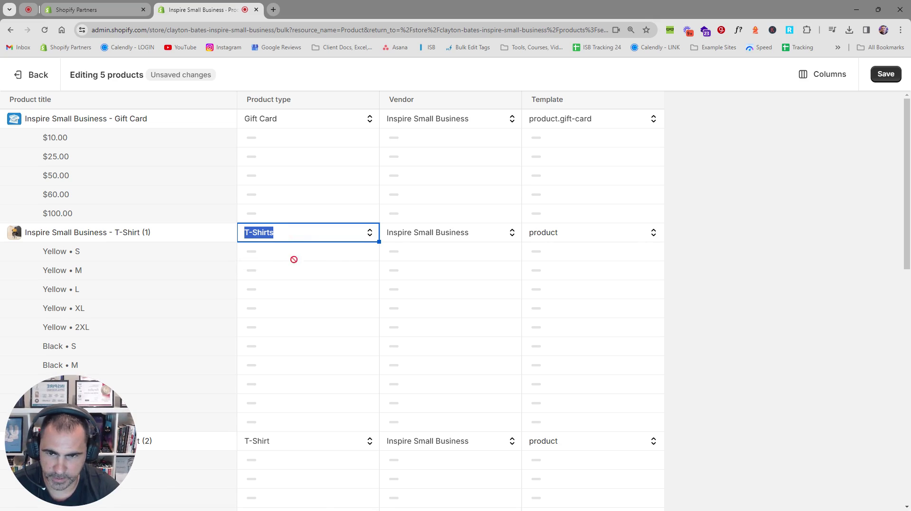
Paste 'T-Shirts' as the product type for T-Shirt (2), (3) and (4)
{"action": "scroll", "coordinate": [293, 285], "scroll_direction": "down", "scroll_amount": 2}
{"action": "left_click", "coordinate": [292, 346]}
{"action": "triple_click", "coordinate": [293, 346]}
{"action": "key", "text": "ctrl+v"}
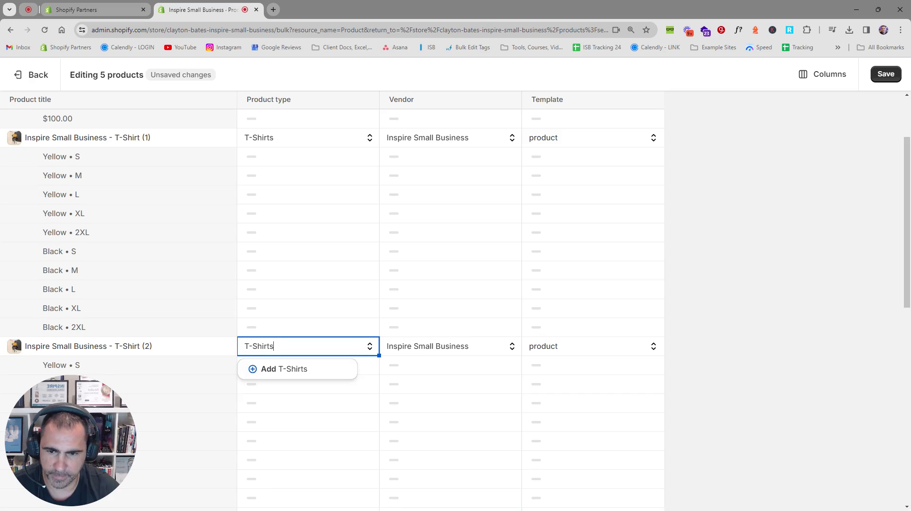
{"action": "scroll", "coordinate": [275, 349], "scroll_direction": "down", "scroll_amount": 6}
{"action": "double_click", "coordinate": [291, 275]}
{"action": "left_click", "coordinate": [287, 271]}
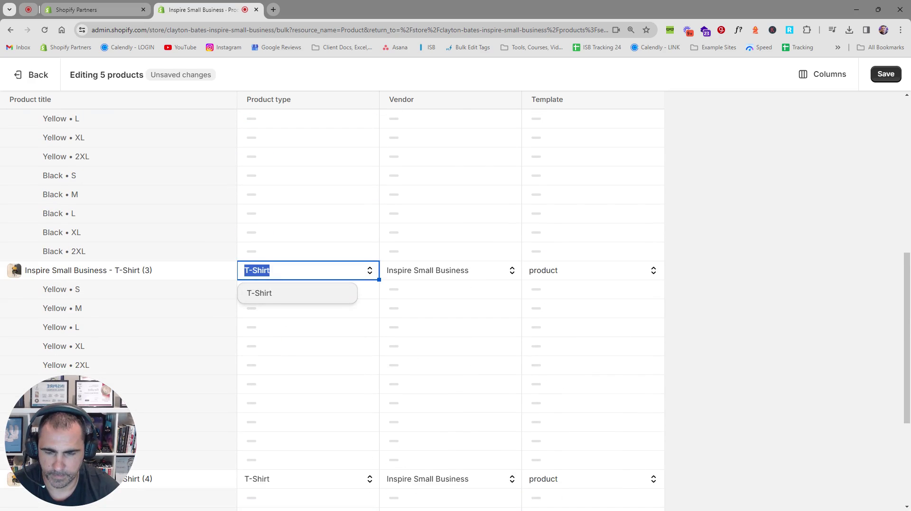
{"action": "key", "text": "ctrl+v"}
{"action": "scroll", "coordinate": [286, 270], "scroll_direction": "down", "scroll_amount": 3}
{"action": "triple_click", "coordinate": [283, 336]}
{"action": "key", "text": "ctrl+v"}
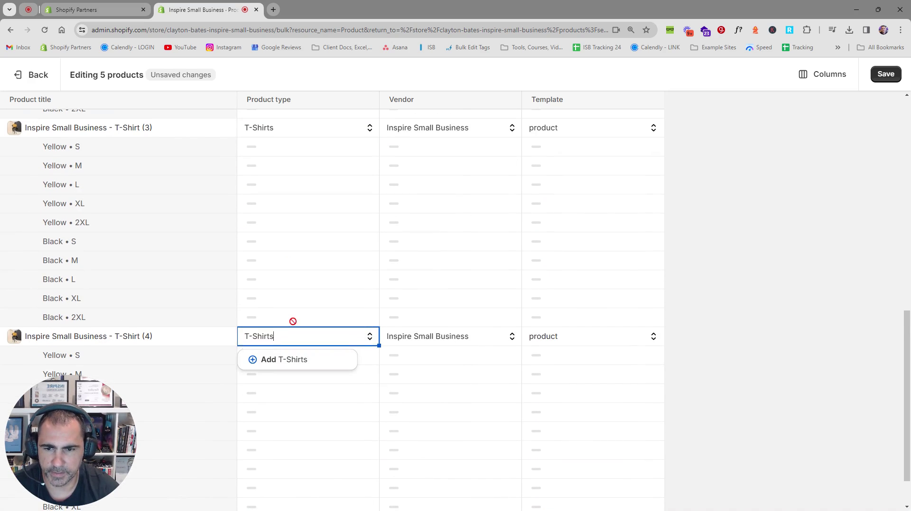
{"action": "scroll", "coordinate": [293, 319], "scroll_direction": "down", "scroll_amount": 1}
Save the product type edits and return to the top of the bulk editor
{"action": "left_click", "coordinate": [885, 75]}
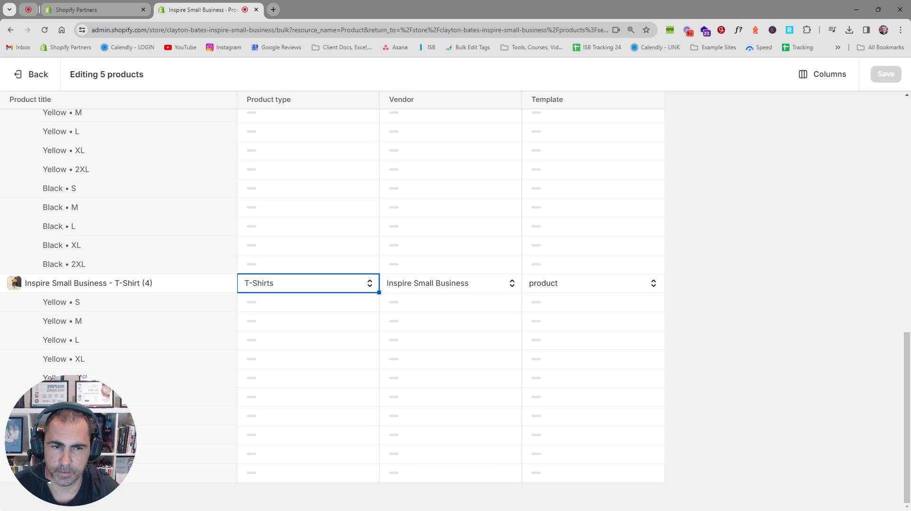
{"action": "scroll", "coordinate": [726, 207], "scroll_direction": "up", "scroll_amount": 10}
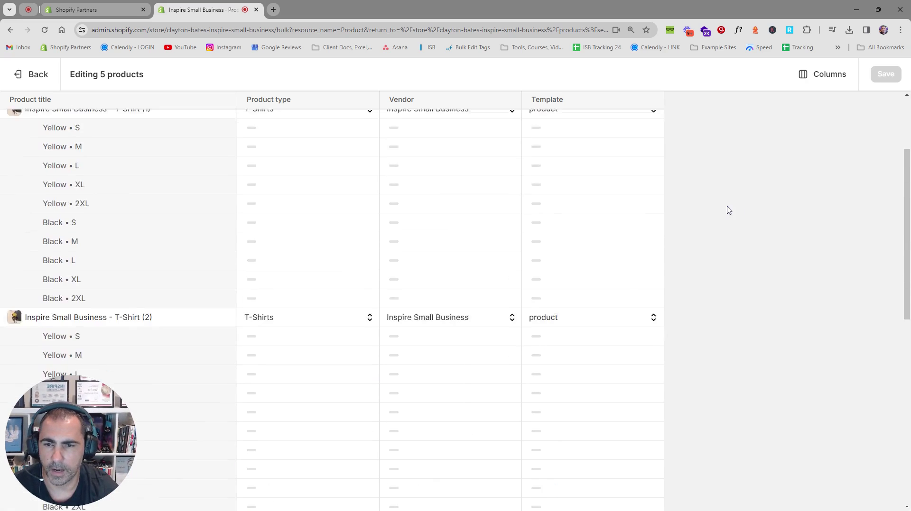
{"action": "scroll", "coordinate": [729, 210], "scroll_direction": "up", "scroll_amount": 3}
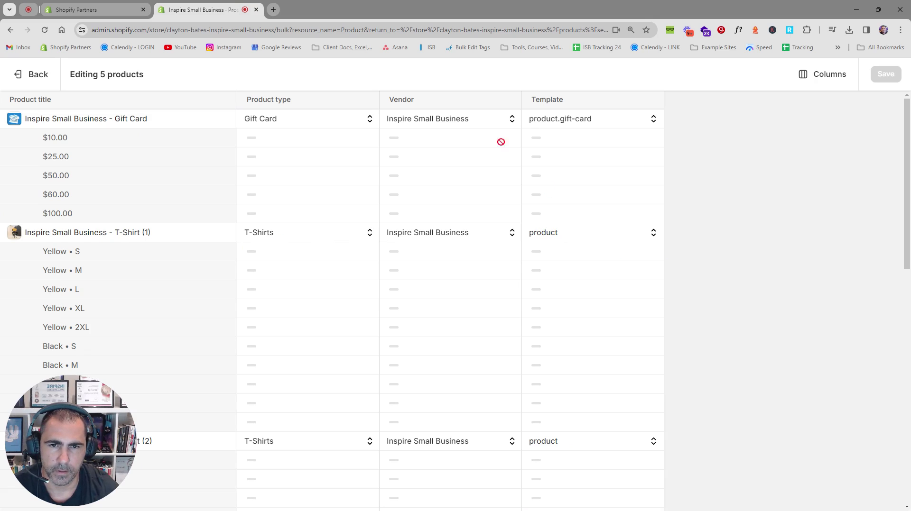
Inspect the Gift Card's vendor suggestions and its product.gift-card template cell
{"action": "double_click", "coordinate": [493, 124]}
{"action": "left_click", "coordinate": [513, 120]}
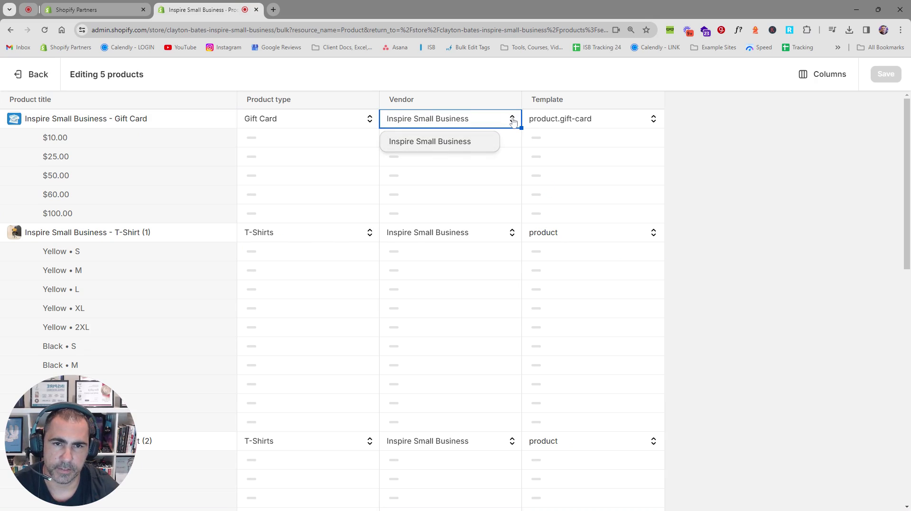
{"action": "left_click", "coordinate": [608, 123]}
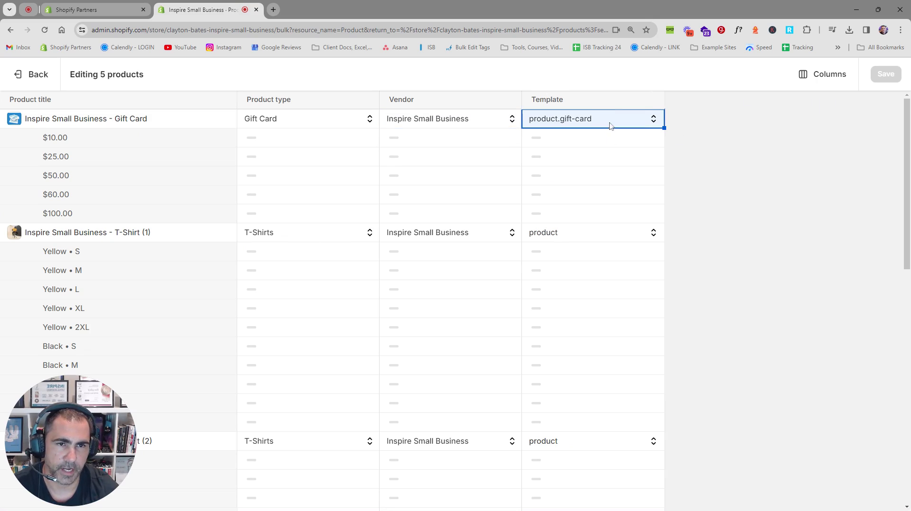
Hide the Product type, Vendor and Template columns in the bulk editor
{"action": "left_click", "coordinate": [835, 74]}
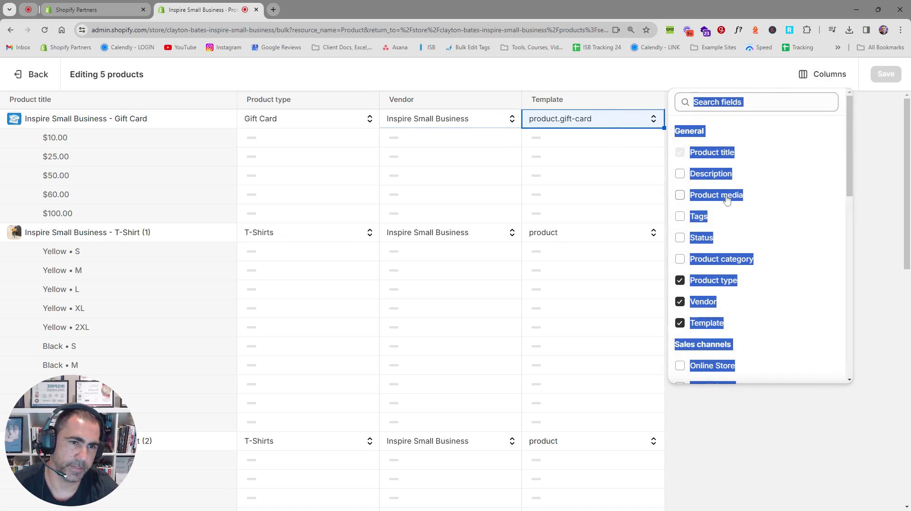
{"action": "left_click", "coordinate": [707, 284]}
{"action": "left_click", "coordinate": [700, 302]}
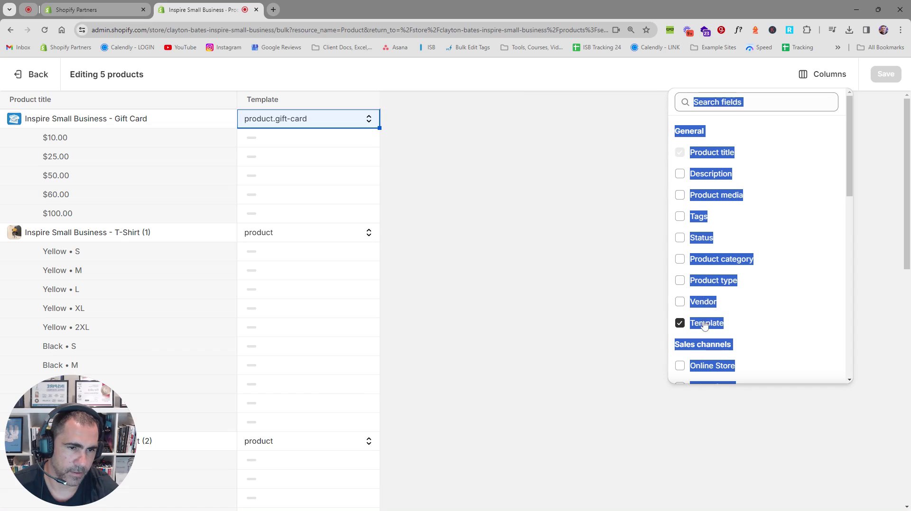
{"action": "left_click", "coordinate": [700, 323]}
{"action": "left_click", "coordinate": [715, 491]}
Show the Base price, Compare-at price, Charges taxes and Cost per item columns
{"action": "left_click", "coordinate": [826, 74]}
{"action": "scroll", "coordinate": [753, 237], "scroll_direction": "down", "scroll_amount": 3}
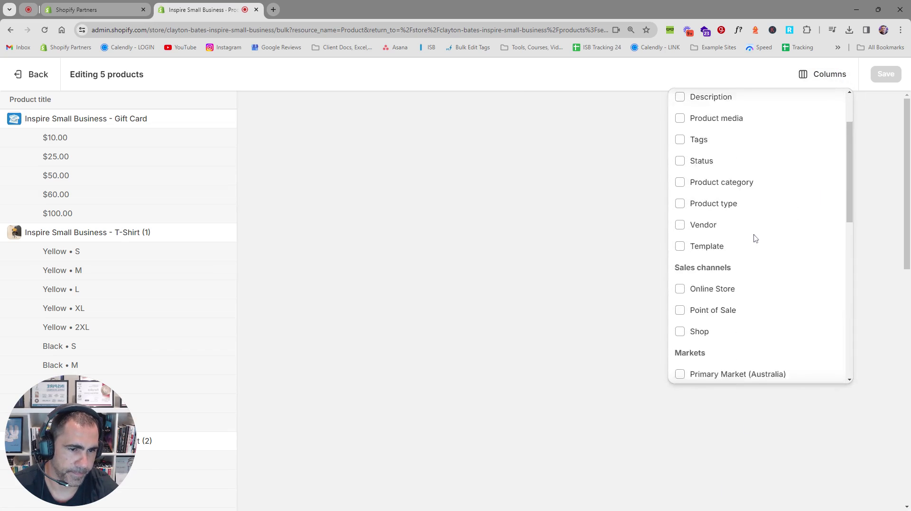
{"action": "scroll", "coordinate": [729, 227], "scroll_direction": "down", "scroll_amount": 4}
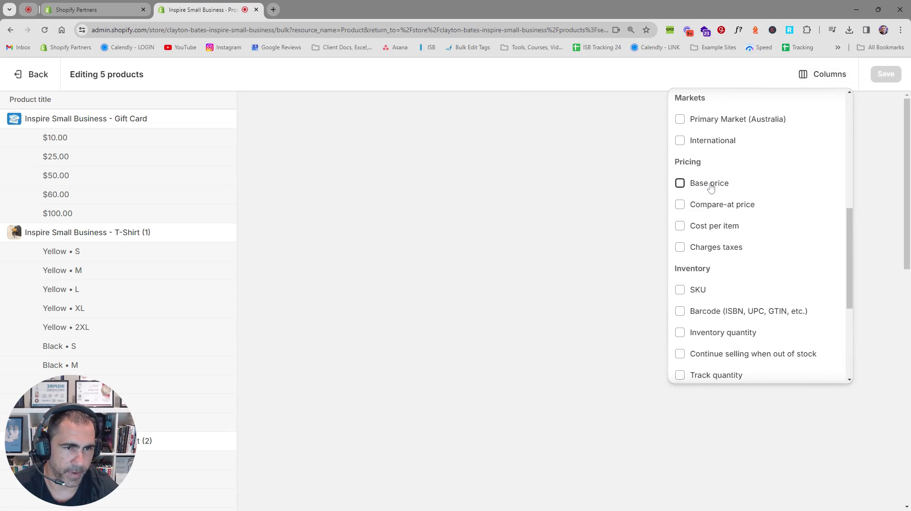
{"action": "left_click", "coordinate": [709, 186]}
{"action": "left_click", "coordinate": [707, 206]}
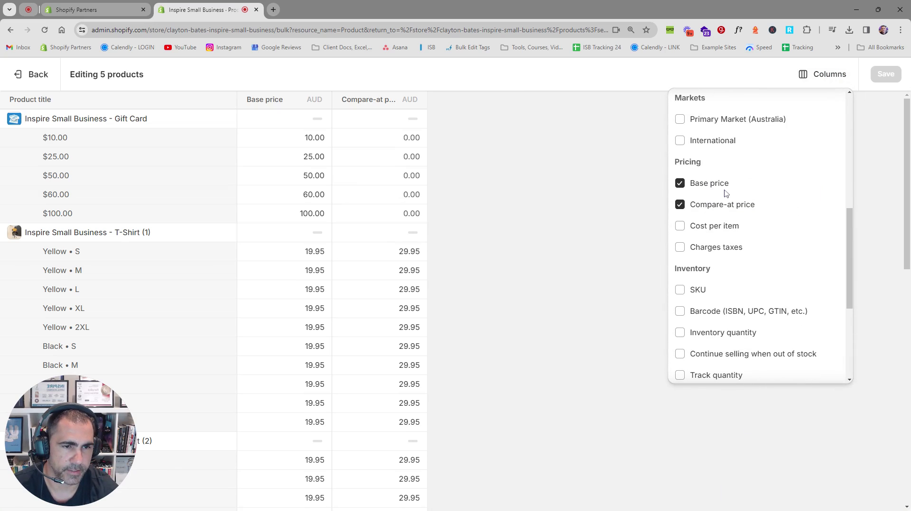
{"action": "left_click", "coordinate": [710, 250]}
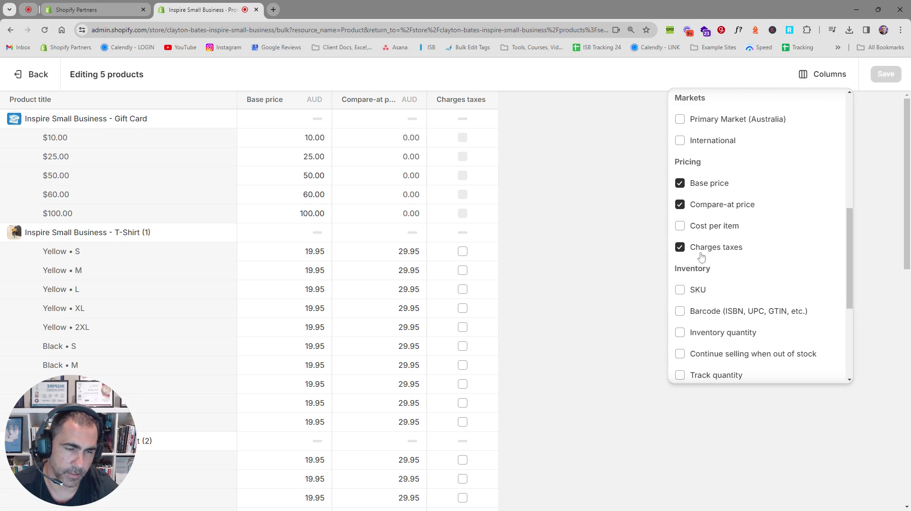
{"action": "left_click", "coordinate": [701, 231]}
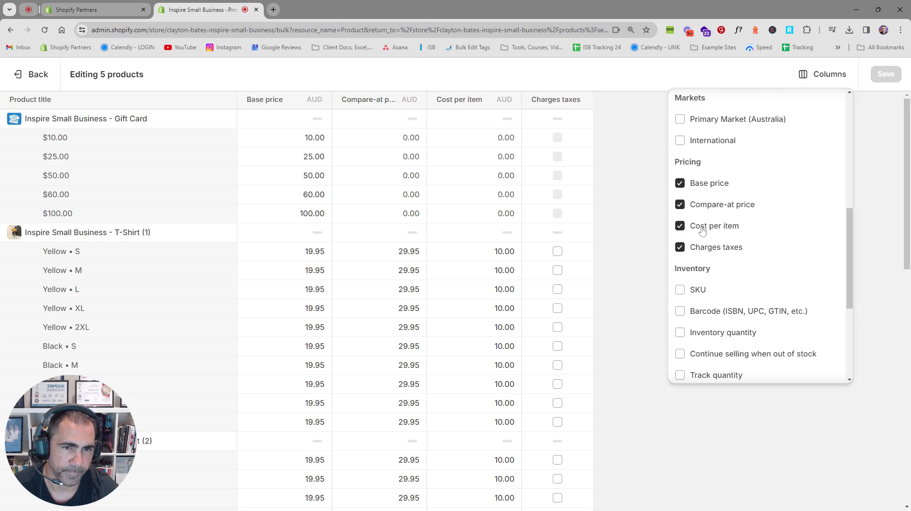
{"action": "left_click", "coordinate": [647, 184]}
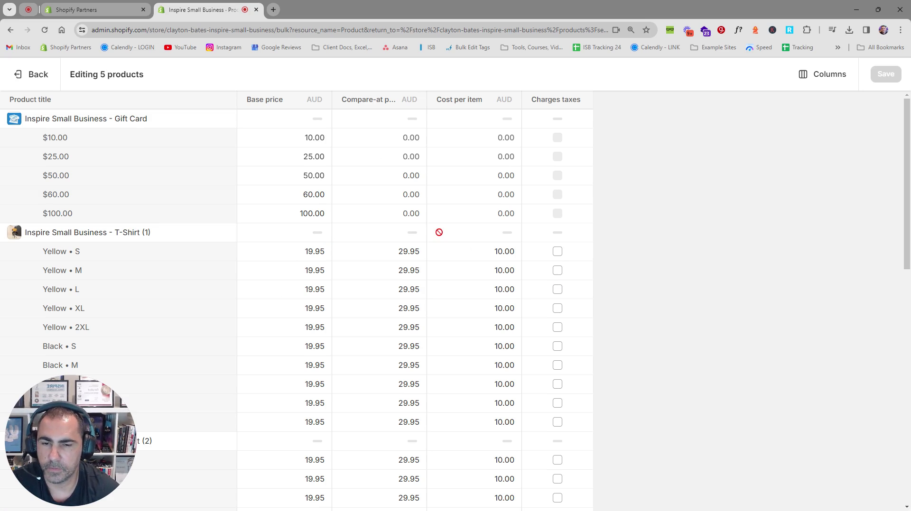
{"action": "scroll", "coordinate": [439, 232], "scroll_direction": "down", "scroll_amount": 1}
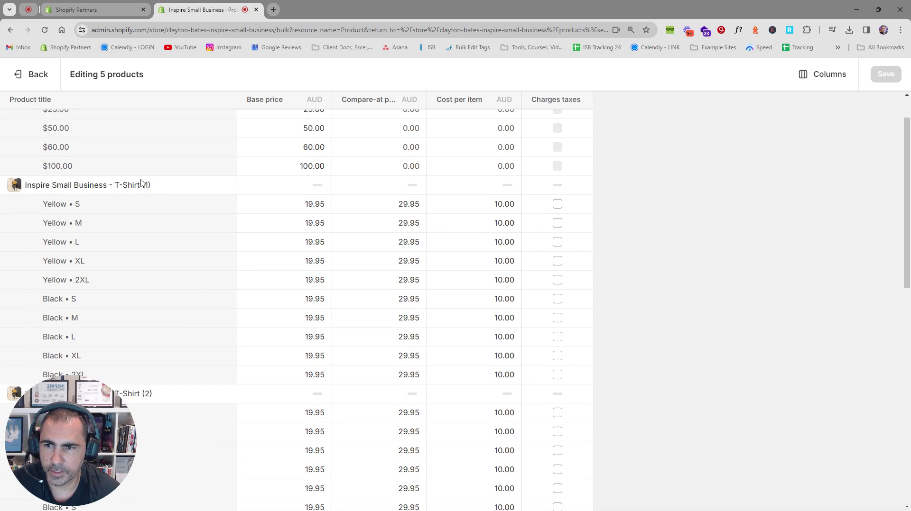
Clear Yellow • S compare-at price and set all ten T-Shirt (1) variants' base price to 29.95
{"action": "left_click", "coordinate": [155, 190]}
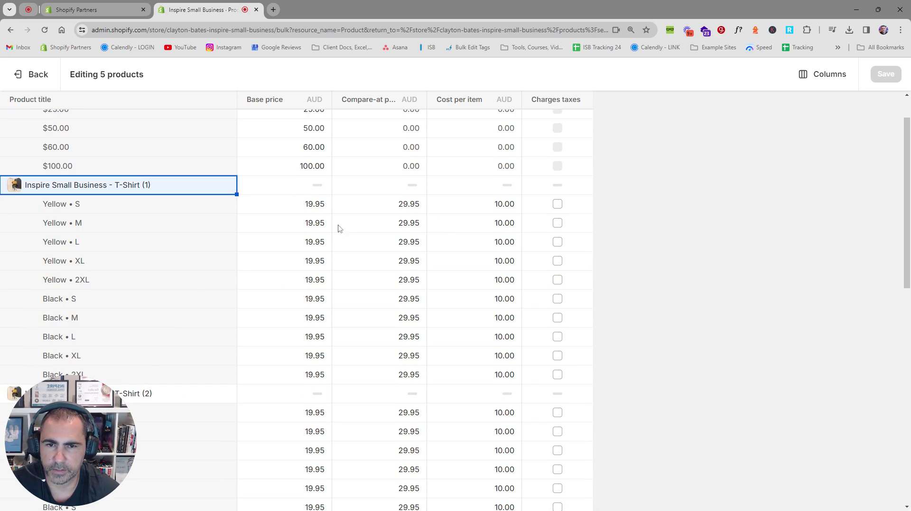
{"action": "double_click", "coordinate": [409, 204]}
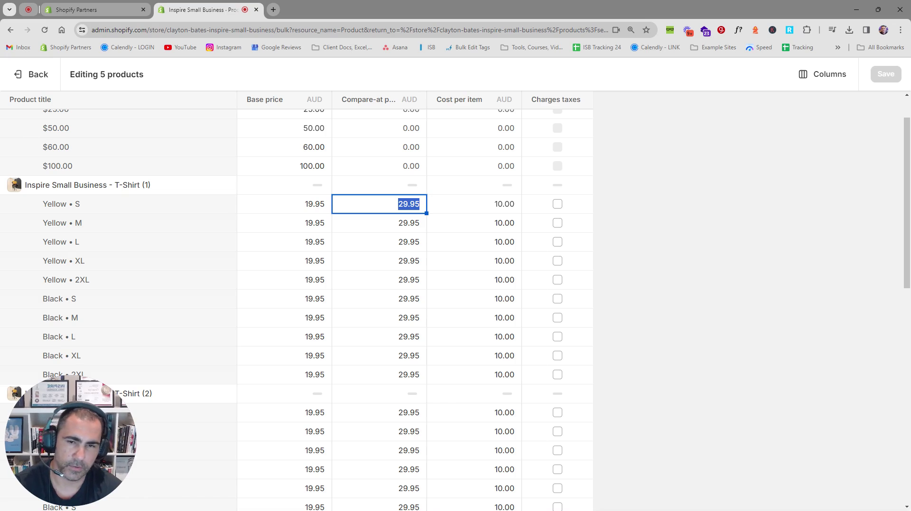
{"action": "key", "text": "BackSpace"}
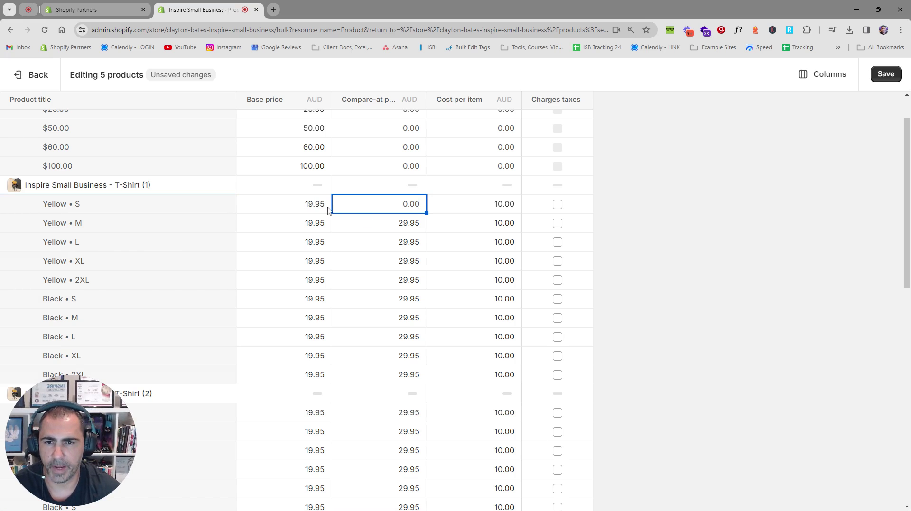
{"action": "double_click", "coordinate": [317, 204]}
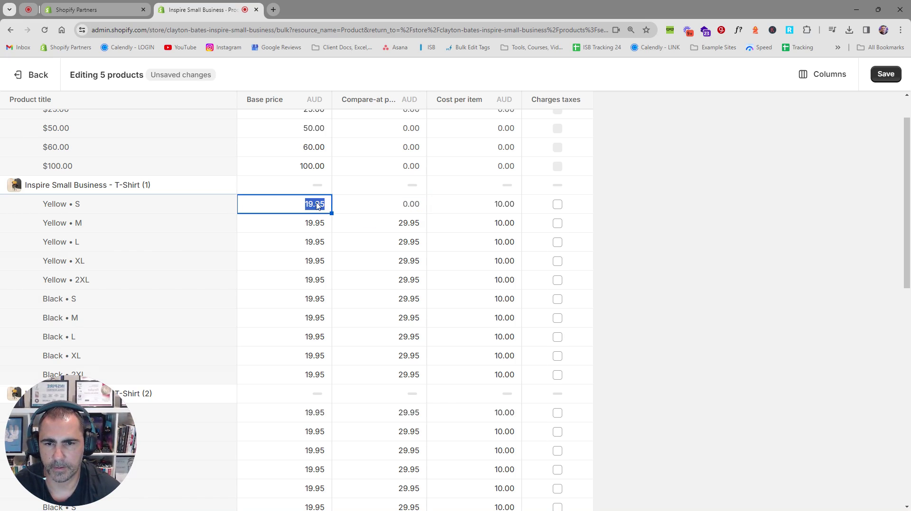
{"action": "type", "text": "29.95"}
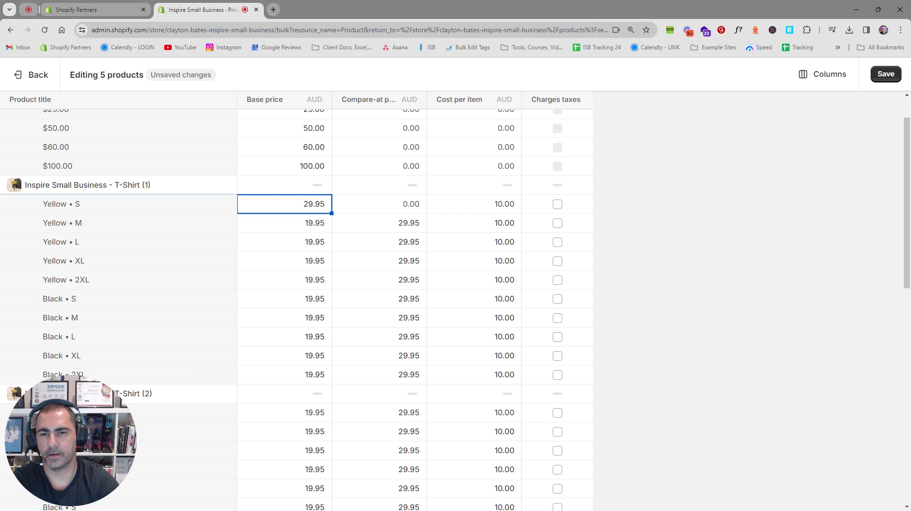
{"action": "double_click", "coordinate": [326, 229]}
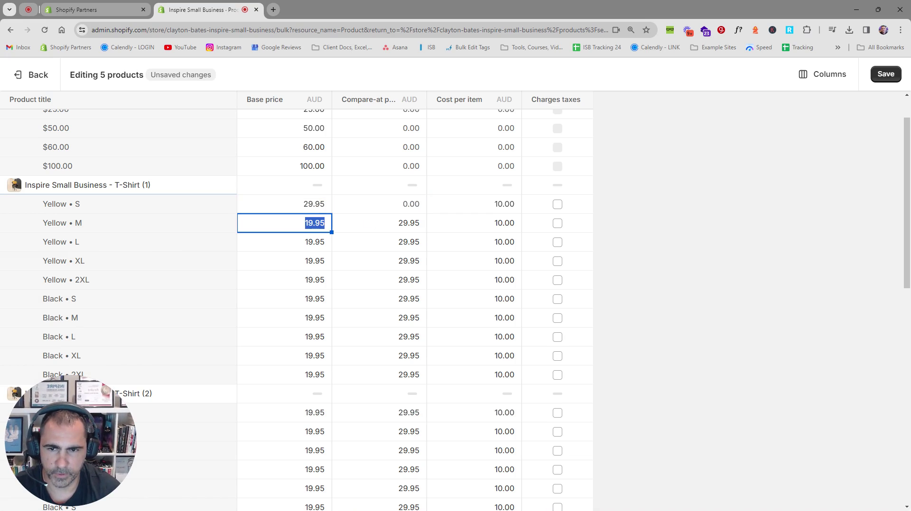
{"action": "type", "text": "29.95"}
{"action": "double_click", "coordinate": [318, 241]}
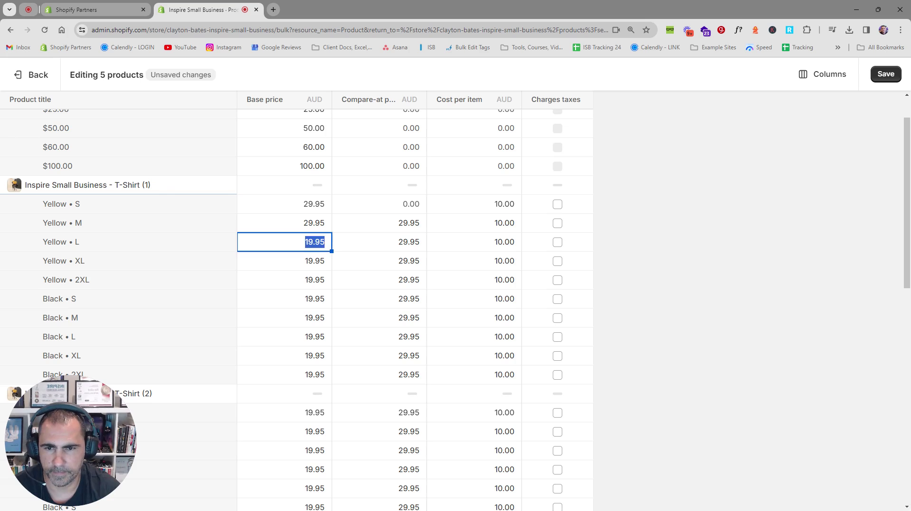
{"action": "type", "text": "29.95"}
{"action": "double_click", "coordinate": [318, 267]}
{"action": "type", "text": "29.95"}
{"action": "double_click", "coordinate": [318, 281]}
{"action": "type", "text": "29.95"}
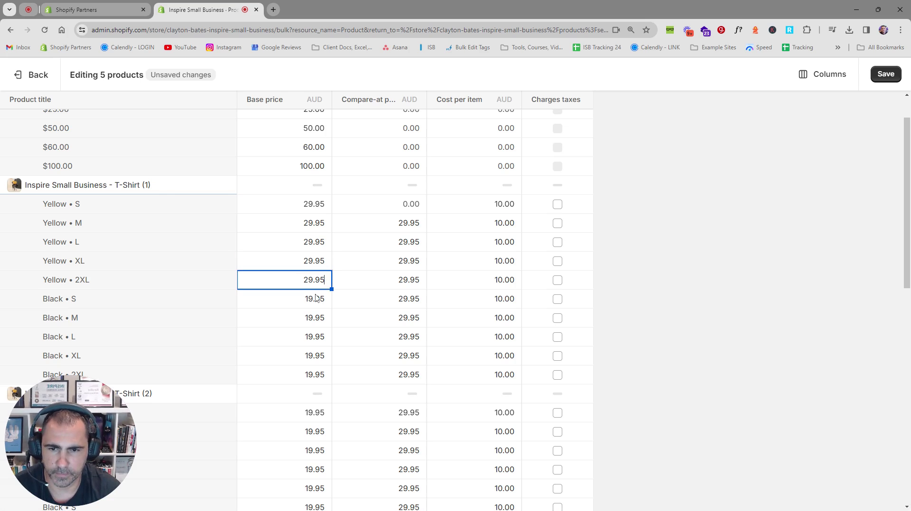
{"action": "double_click", "coordinate": [317, 299]}
{"action": "type", "text": "29.95"}
{"action": "double_click", "coordinate": [313, 319]}
{"action": "type", "text": "29.95"}
{"action": "double_click", "coordinate": [315, 337]}
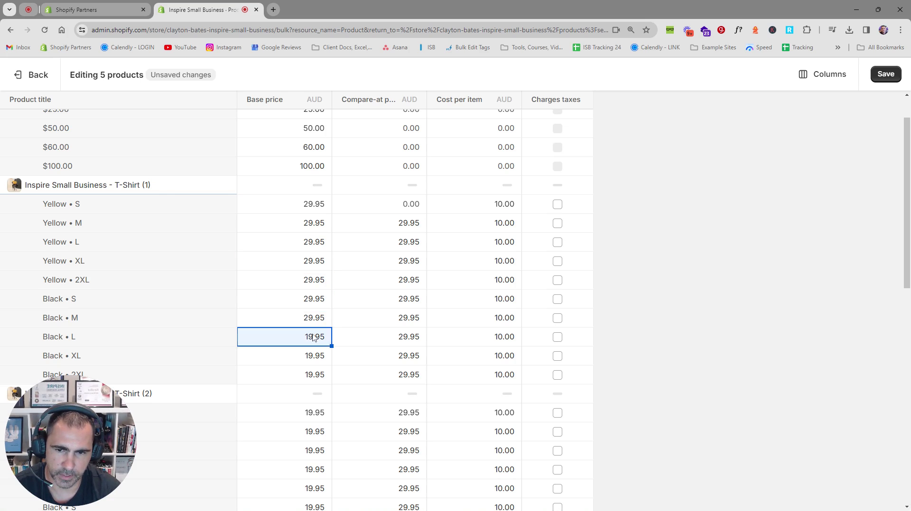
{"action": "type", "text": "29.95"}
{"action": "double_click", "coordinate": [316, 356]}
{"action": "type", "text": "29.95"}
{"action": "double_click", "coordinate": [315, 373]}
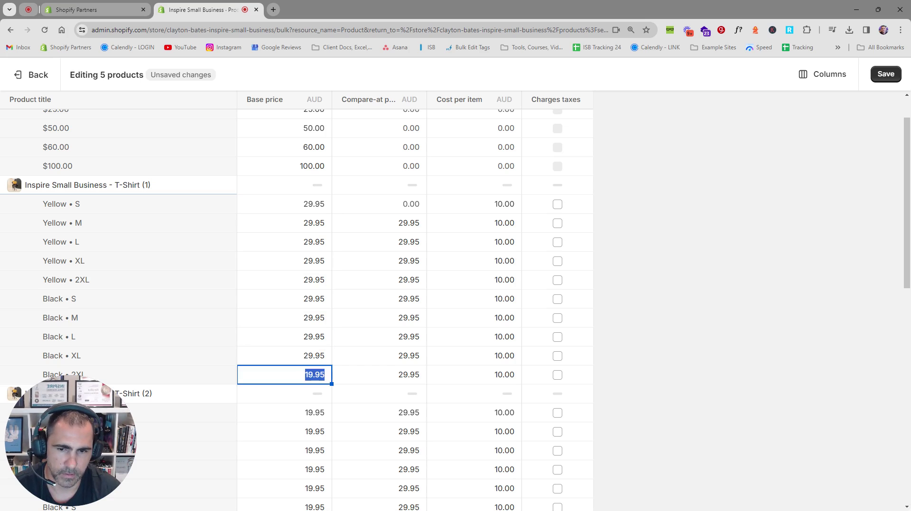
{"action": "type", "text": "29.95"}
Set the remaining Yellow and Black variants' compare-at price to 0.00 and save
{"action": "left_click", "coordinate": [401, 219]}
{"action": "double_click", "coordinate": [401, 223]}
{"action": "type", "text": "0.00"}
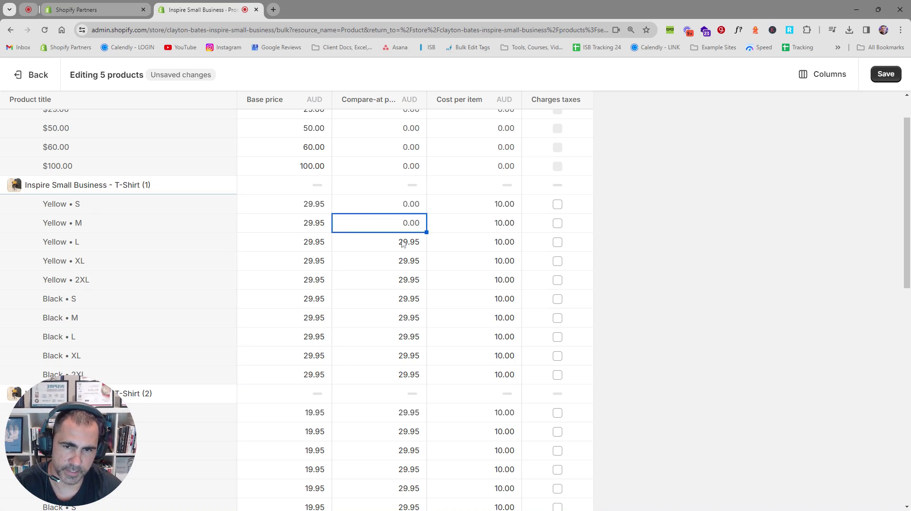
{"action": "double_click", "coordinate": [404, 243]}
{"action": "type", "text": "0.00"}
{"action": "double_click", "coordinate": [404, 262]}
{"action": "type", "text": "0.00"}
{"action": "double_click", "coordinate": [405, 280]}
{"action": "type", "text": "0.00"}
{"action": "double_click", "coordinate": [405, 299]}
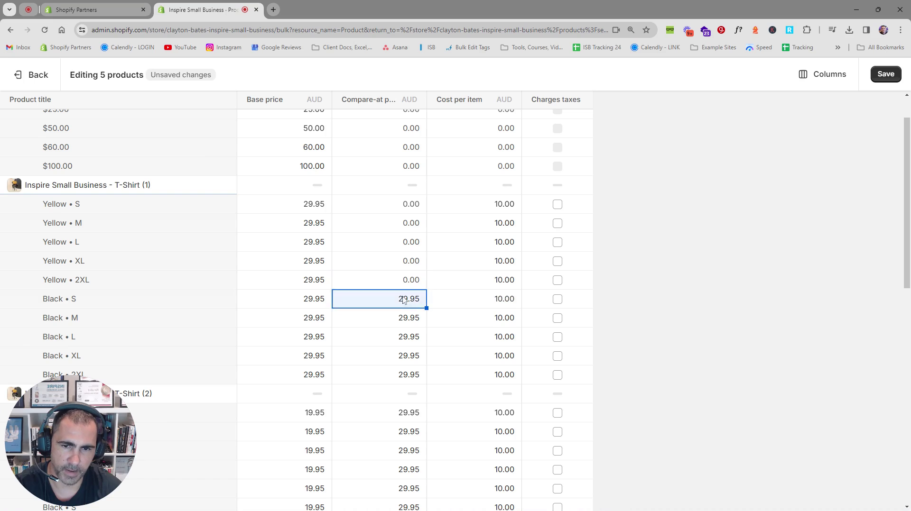
{"action": "type", "text": "0.00"}
{"action": "double_click", "coordinate": [406, 318]}
{"action": "type", "text": "0.00"}
{"action": "double_click", "coordinate": [409, 345]}
{"action": "type", "text": "0.00"}
{"action": "double_click", "coordinate": [410, 355]}
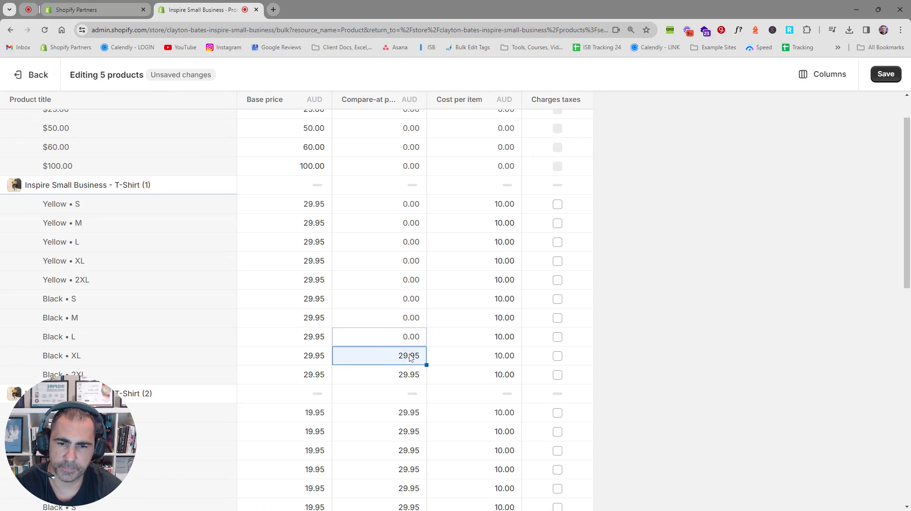
{"action": "type", "text": "0.00"}
{"action": "double_click", "coordinate": [410, 375]}
{"action": "type", "text": "0.00"}
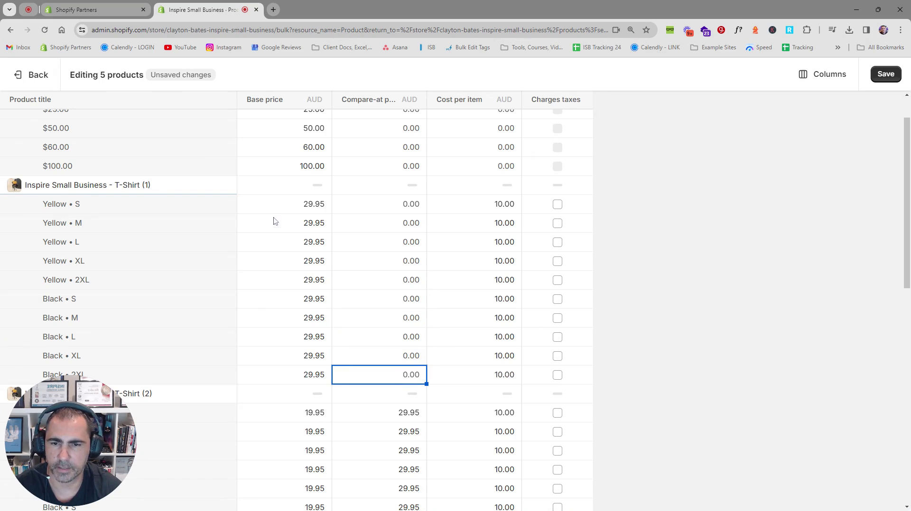
{"action": "left_click", "coordinate": [885, 74]}
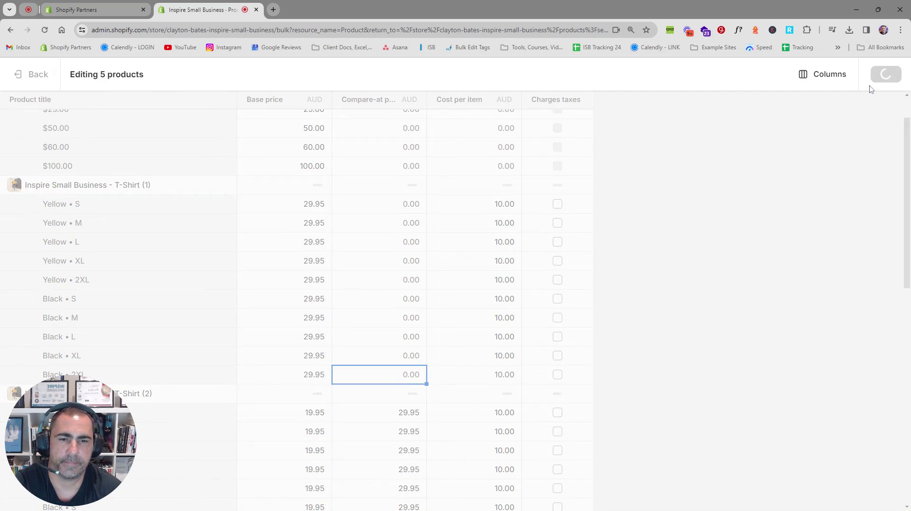
Set the Yellow • S cost per item to 10.00
{"action": "left_click", "coordinate": [498, 209]}
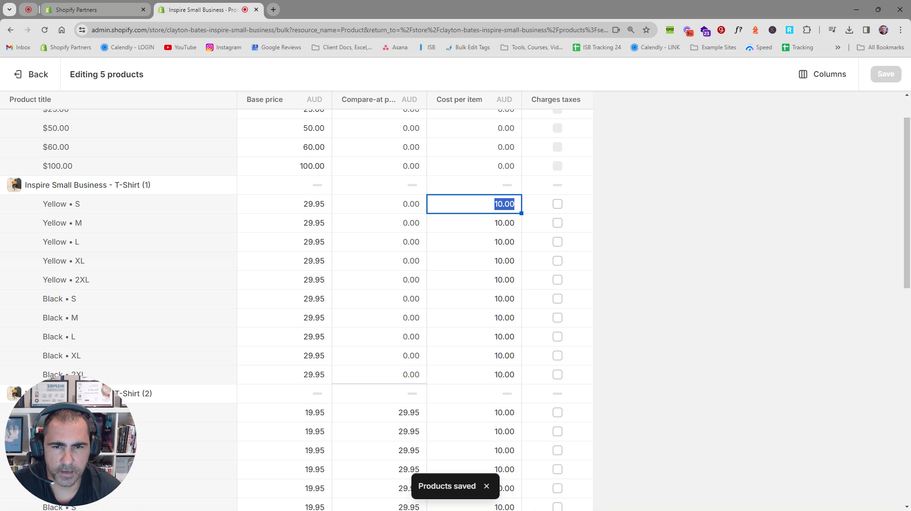
{"action": "type", "text": "10.00"}
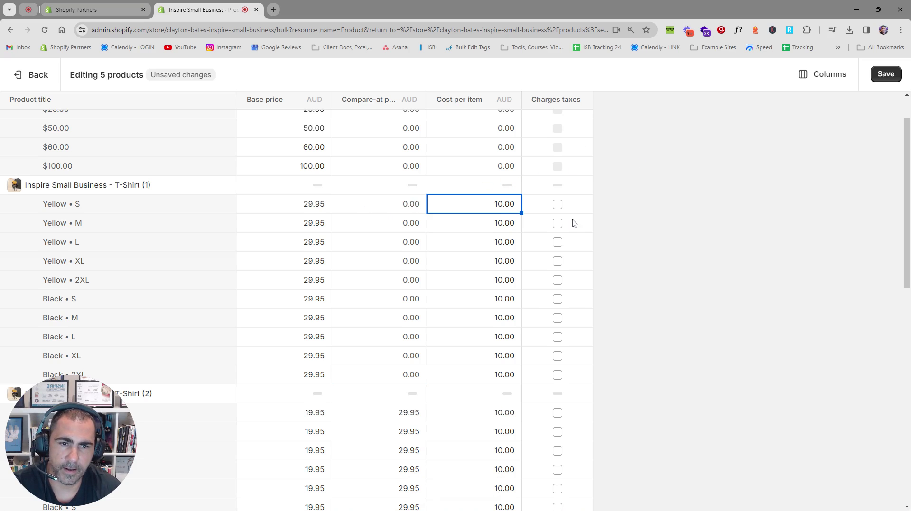
{"action": "scroll", "coordinate": [557, 206], "scroll_direction": "down", "scroll_amount": 1}
{"action": "scroll", "coordinate": [565, 165], "scroll_direction": "down", "scroll_amount": 6}
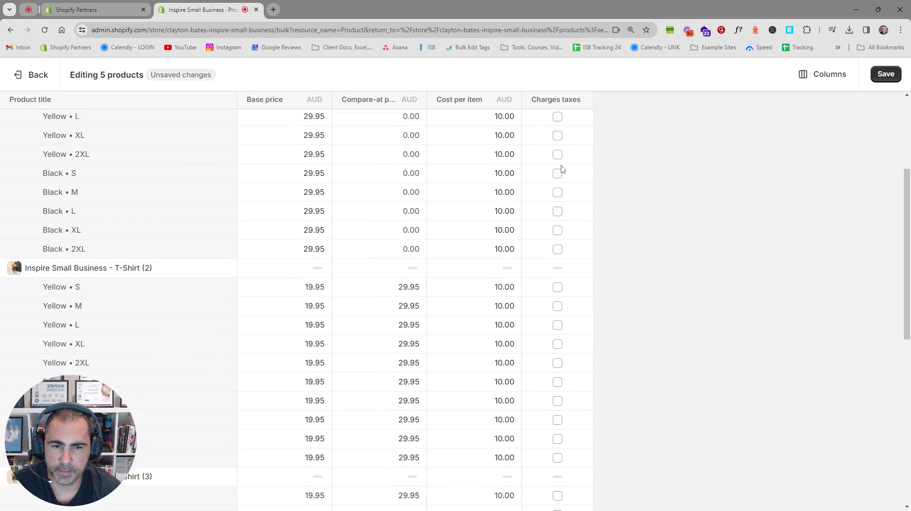
{"action": "scroll", "coordinate": [562, 176], "scroll_direction": "down", "scroll_amount": 4}
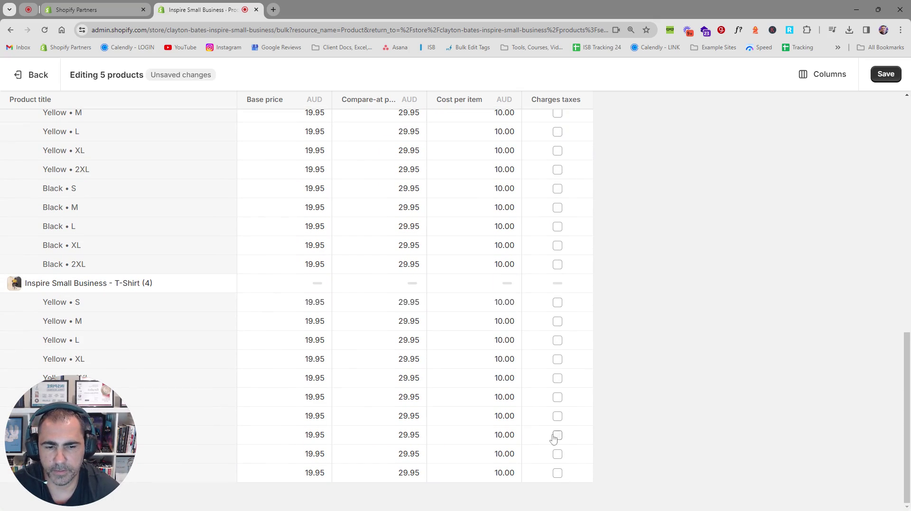
Tick then untick Charges taxes on the bottom T-Shirt (4) variants, leaving them untaxed
{"action": "left_click", "coordinate": [558, 473]}
{"action": "left_click", "coordinate": [557, 454]}
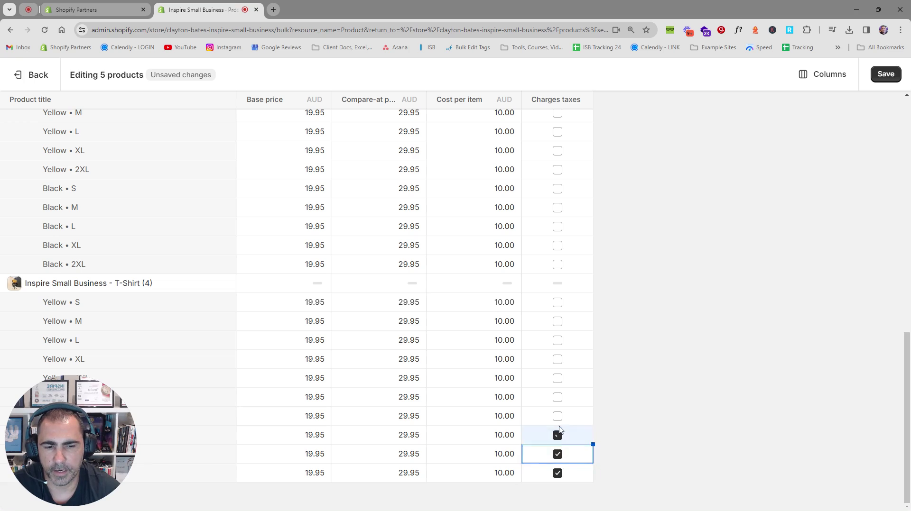
{"action": "left_click", "coordinate": [557, 434]}
{"action": "left_click", "coordinate": [557, 416]}
{"action": "left_click", "coordinate": [557, 435]}
{"action": "left_click", "coordinate": [557, 454]}
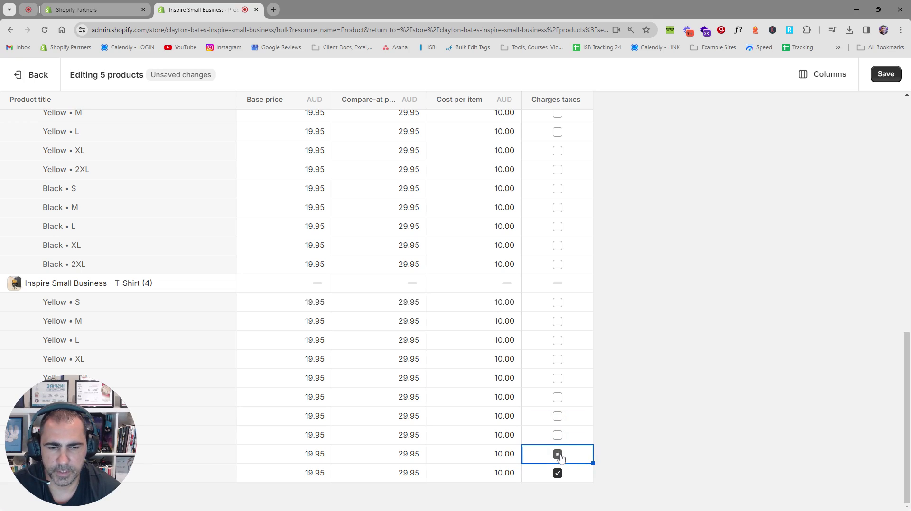
{"action": "left_click", "coordinate": [558, 473]}
Hide the Charges taxes, Cost per item, Compare-at price and Base price columns
{"action": "left_click", "coordinate": [800, 76]}
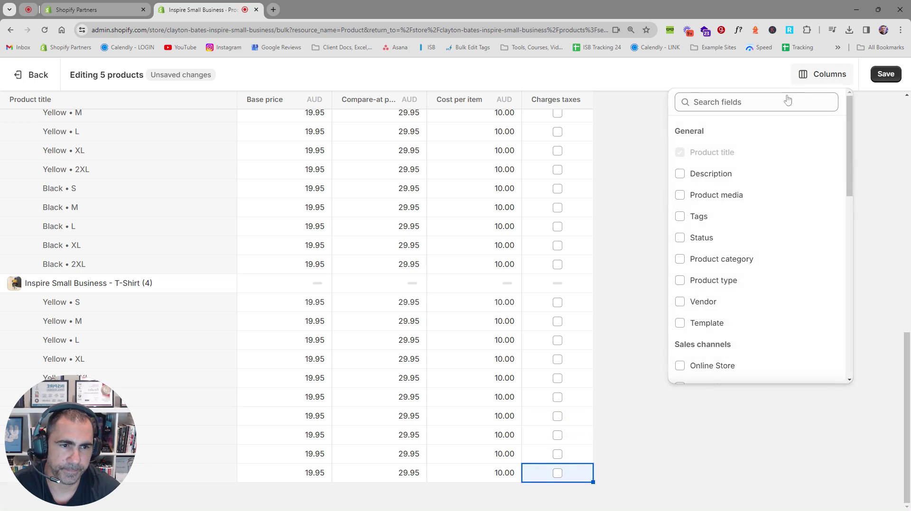
{"action": "scroll", "coordinate": [779, 228], "scroll_direction": "down", "scroll_amount": 3}
{"action": "scroll", "coordinate": [779, 228], "scroll_direction": "down", "scroll_amount": 6}
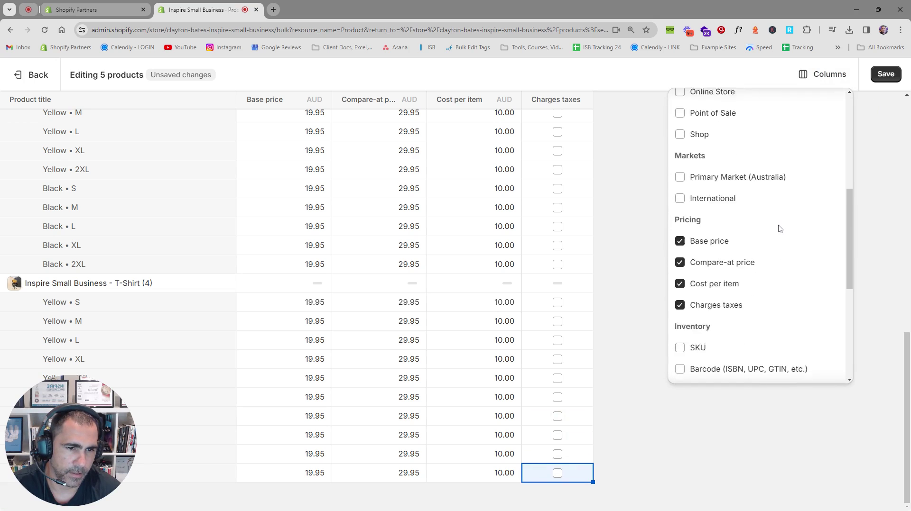
{"action": "left_click", "coordinate": [707, 201]}
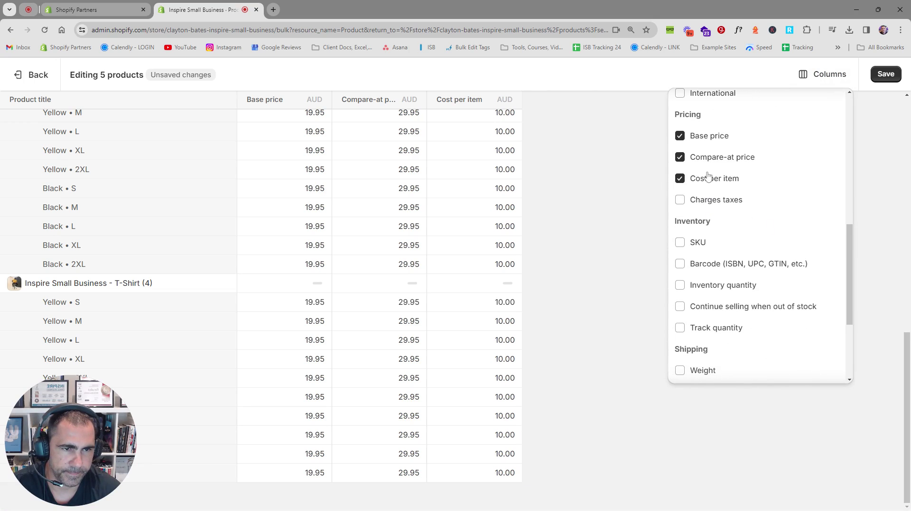
{"action": "left_click", "coordinate": [709, 179]}
{"action": "left_click", "coordinate": [709, 158]}
{"action": "left_click", "coordinate": [709, 137]}
Show the Weight column, removing the briefly added Inventory quantity and Track quantity columns
{"action": "left_click", "coordinate": [709, 290]}
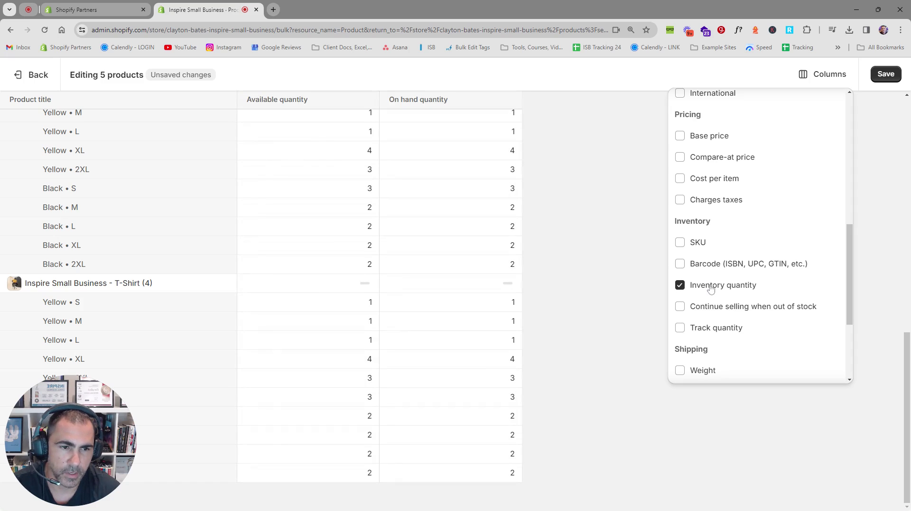
{"action": "left_click", "coordinate": [715, 328]}
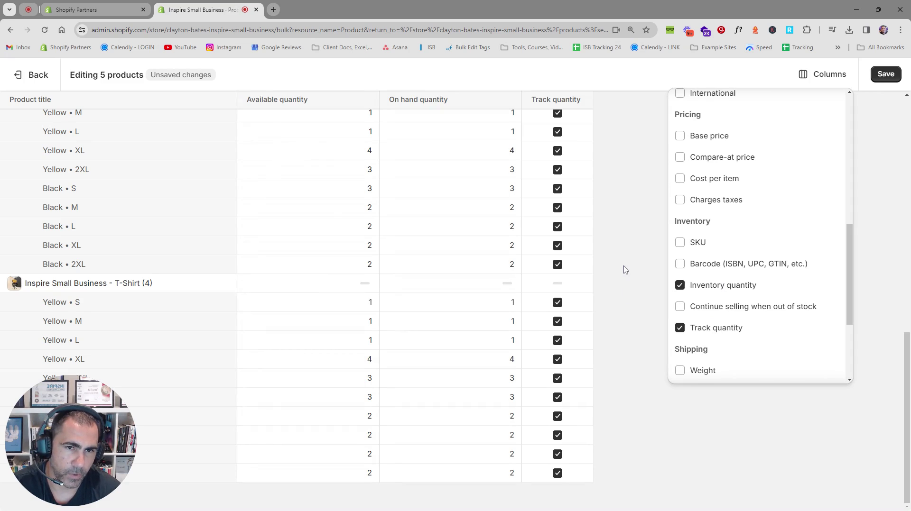
{"action": "scroll", "coordinate": [625, 269], "scroll_direction": "up", "scroll_amount": 10}
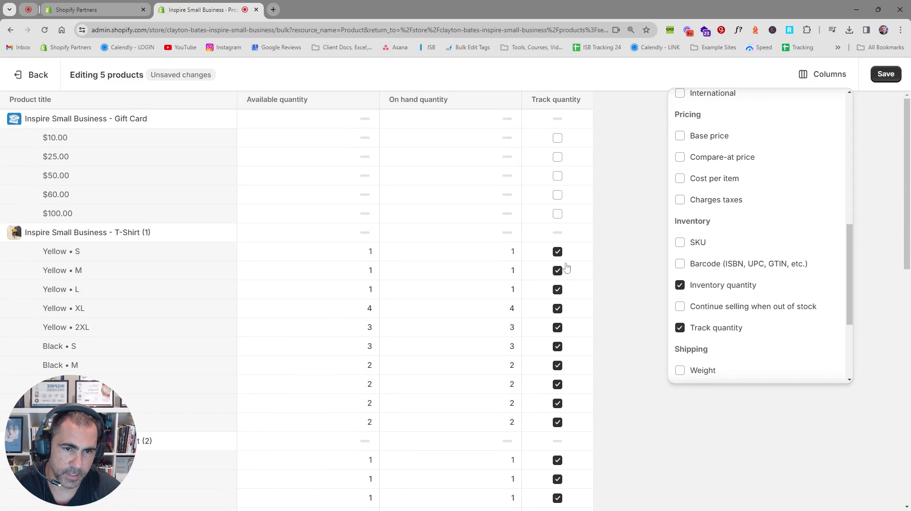
{"action": "scroll", "coordinate": [740, 327], "scroll_direction": "down", "scroll_amount": 2}
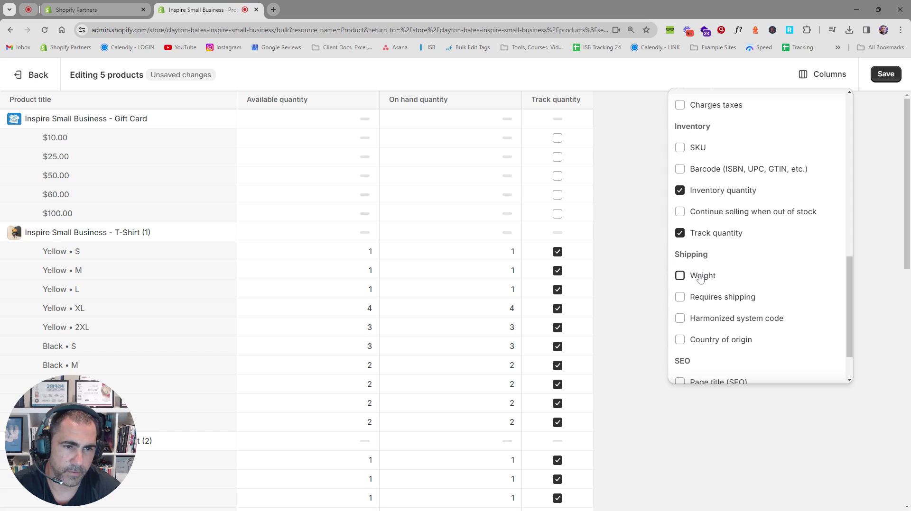
{"action": "left_click", "coordinate": [700, 277]}
{"action": "left_click", "coordinate": [706, 233]}
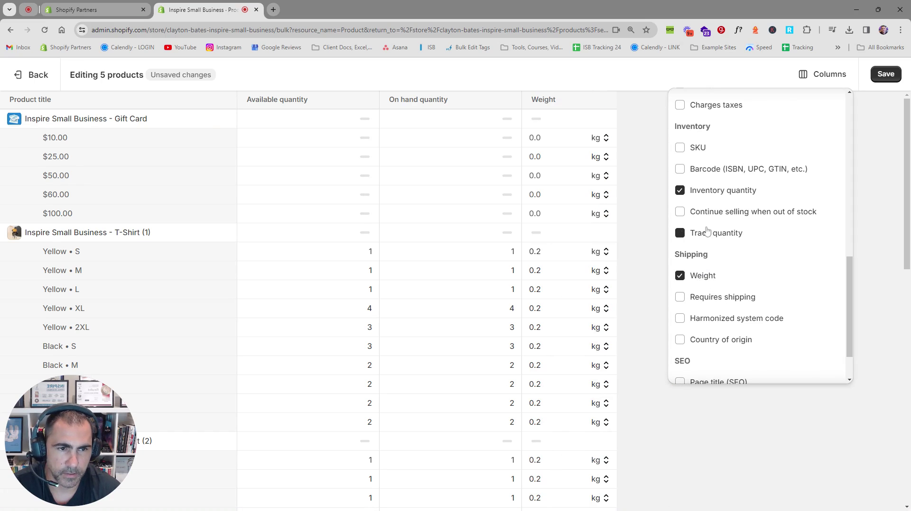
{"action": "left_click", "coordinate": [710, 192]}
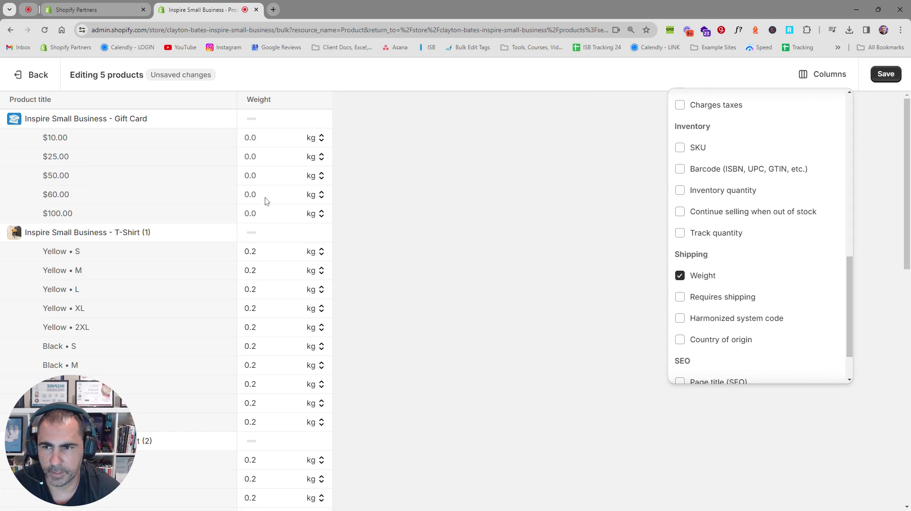
{"action": "scroll", "coordinate": [415, 215], "scroll_direction": "down", "scroll_amount": 1}
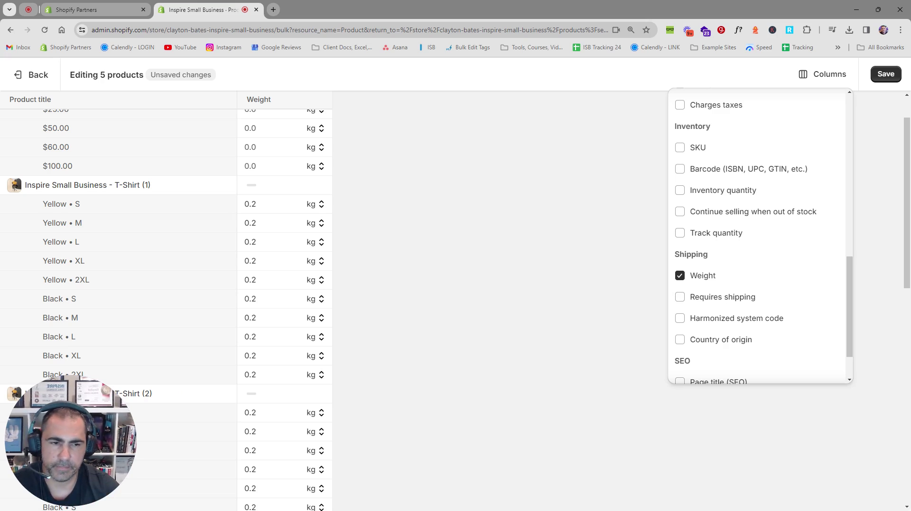
{"action": "scroll", "coordinate": [723, 283], "scroll_direction": "up", "scroll_amount": 1}
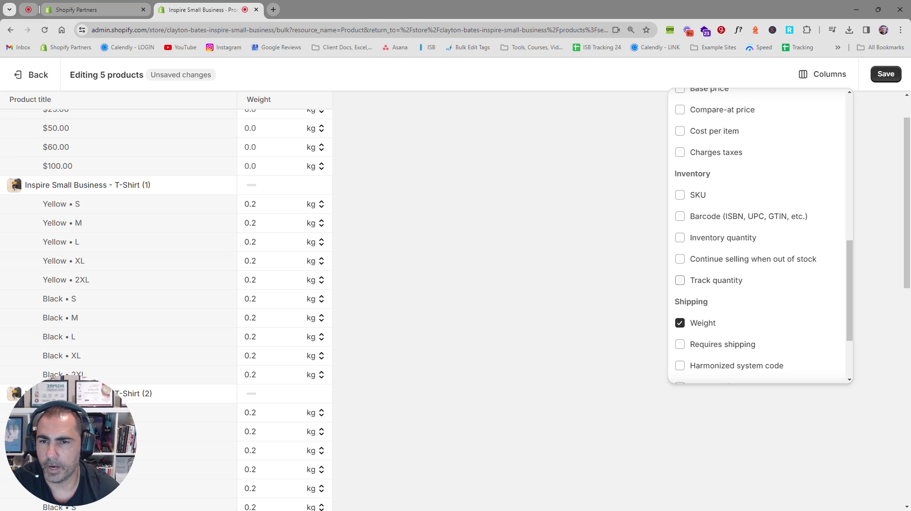
Close the column list, save the weight edits, and go back to Products
{"action": "scroll", "coordinate": [766, 238], "scroll_direction": "down", "scroll_amount": 2}
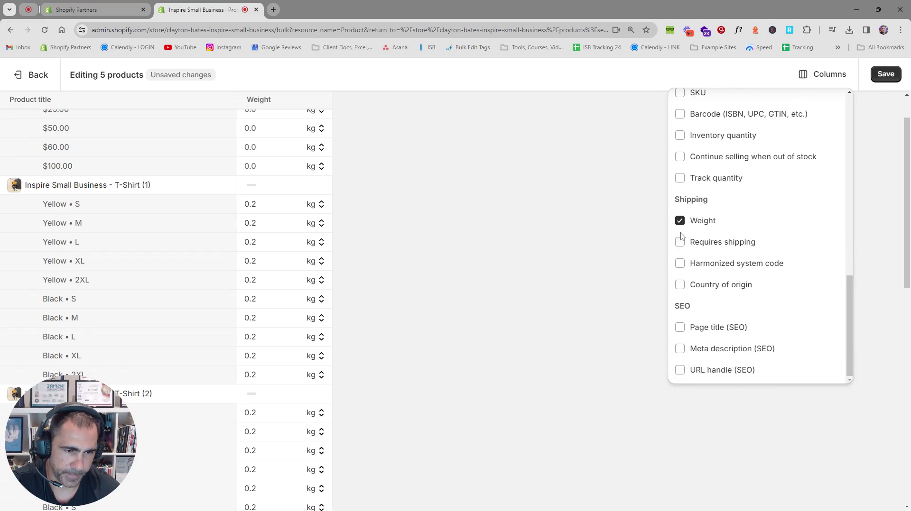
{"action": "left_click", "coordinate": [588, 227]}
{"action": "left_click", "coordinate": [885, 74]}
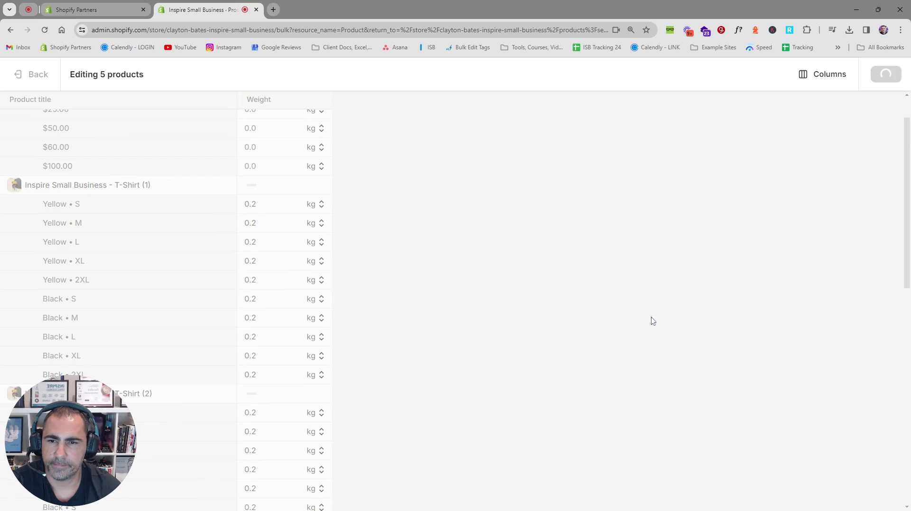
{"action": "scroll", "coordinate": [647, 319], "scroll_direction": "up", "scroll_amount": 1}
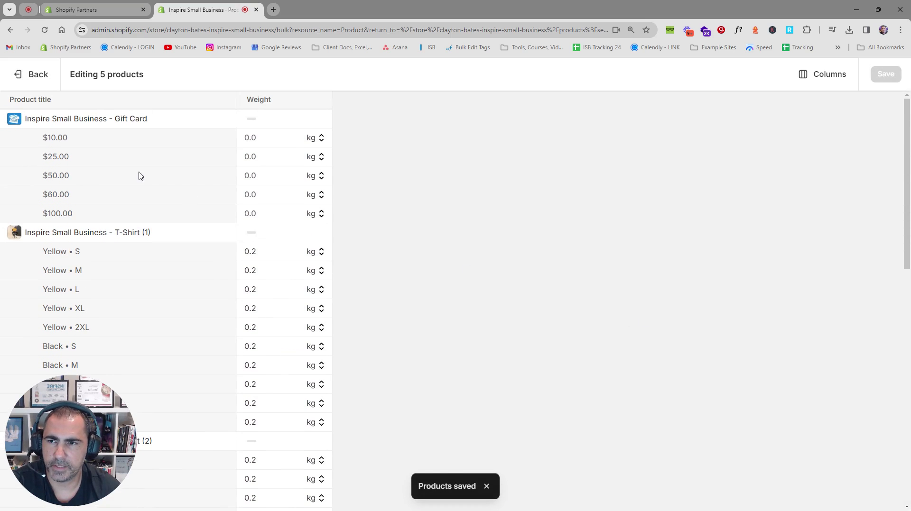
{"action": "left_click", "coordinate": [32, 75]}
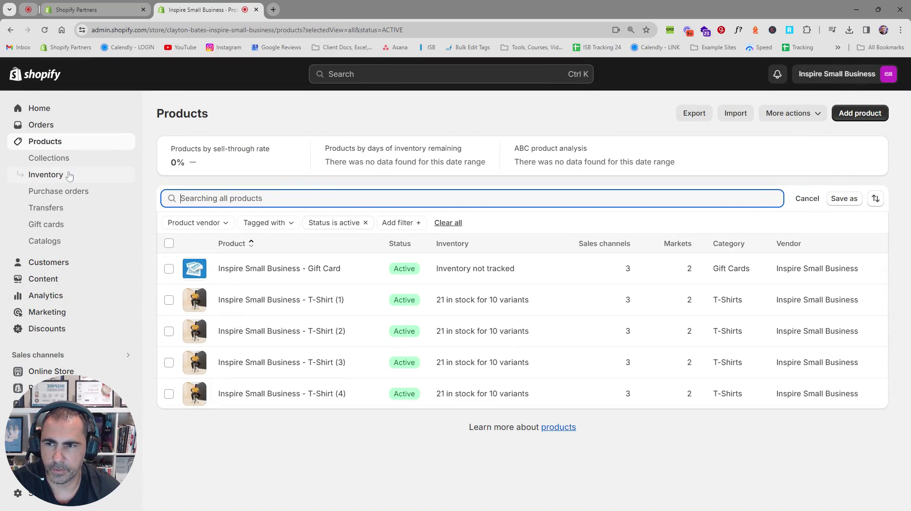
Open the Inventory page and review each T-shirt variant's available and on-hand quantities
{"action": "left_click", "coordinate": [47, 176]}
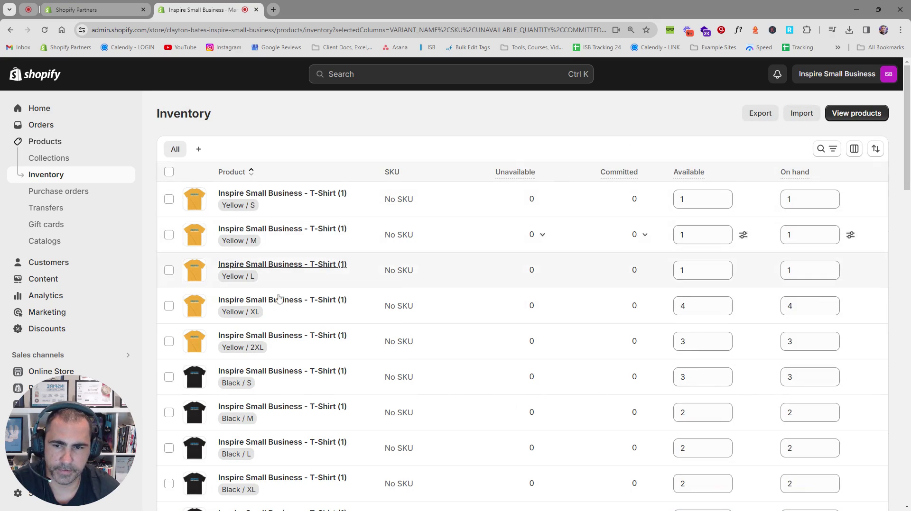
{"action": "scroll", "coordinate": [370, 332], "scroll_direction": "down", "scroll_amount": 14}
{"action": "scroll", "coordinate": [369, 333], "scroll_direction": "down", "scroll_amount": 10}
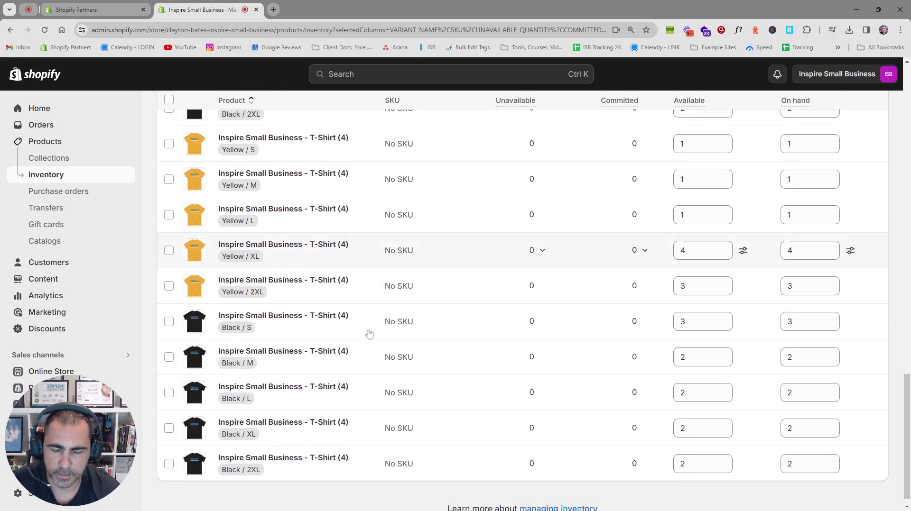
{"action": "scroll", "coordinate": [370, 332], "scroll_direction": "up", "scroll_amount": 20}
{"action": "scroll", "coordinate": [370, 330], "scroll_direction": "up", "scroll_amount": 4}
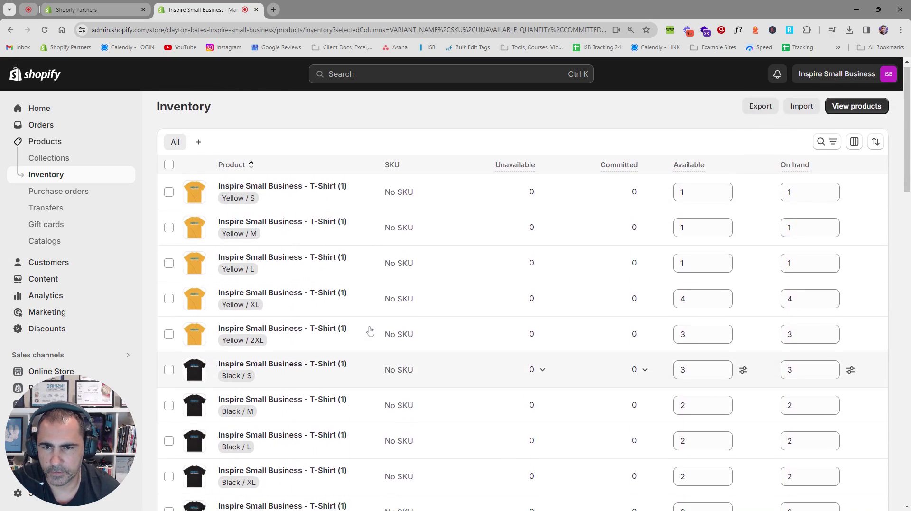